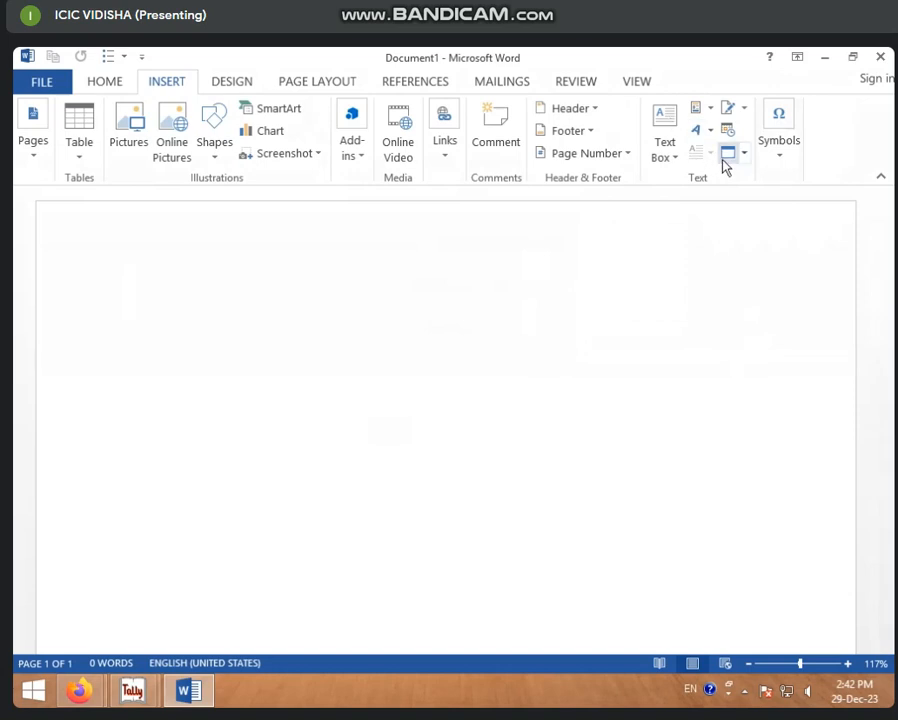
Insert the built-in Trig Identity 1 equation into the blank document.
left_click(781, 162)
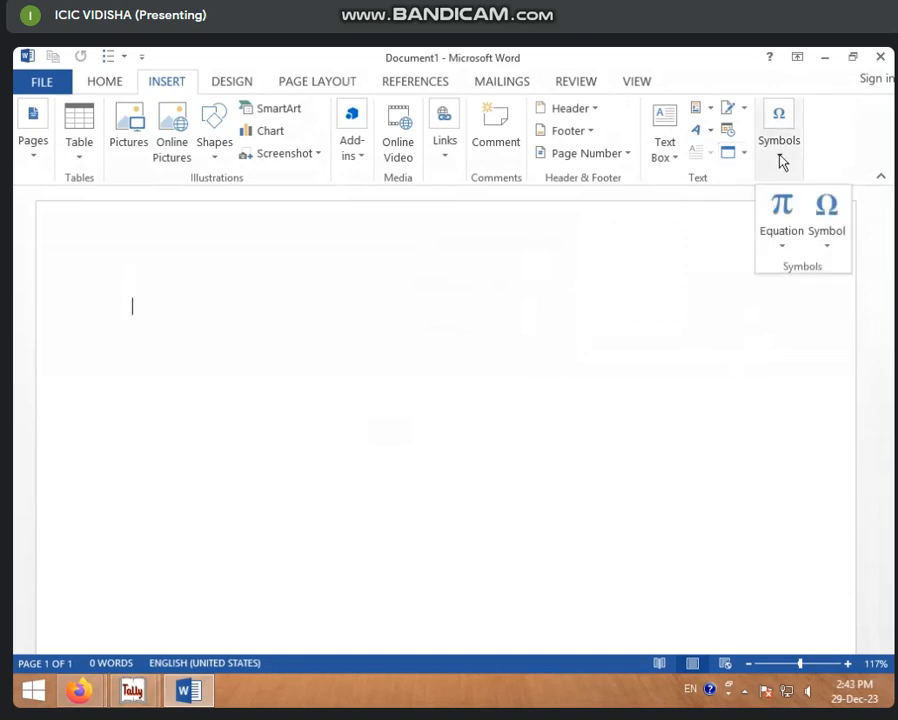
left_click(786, 247)
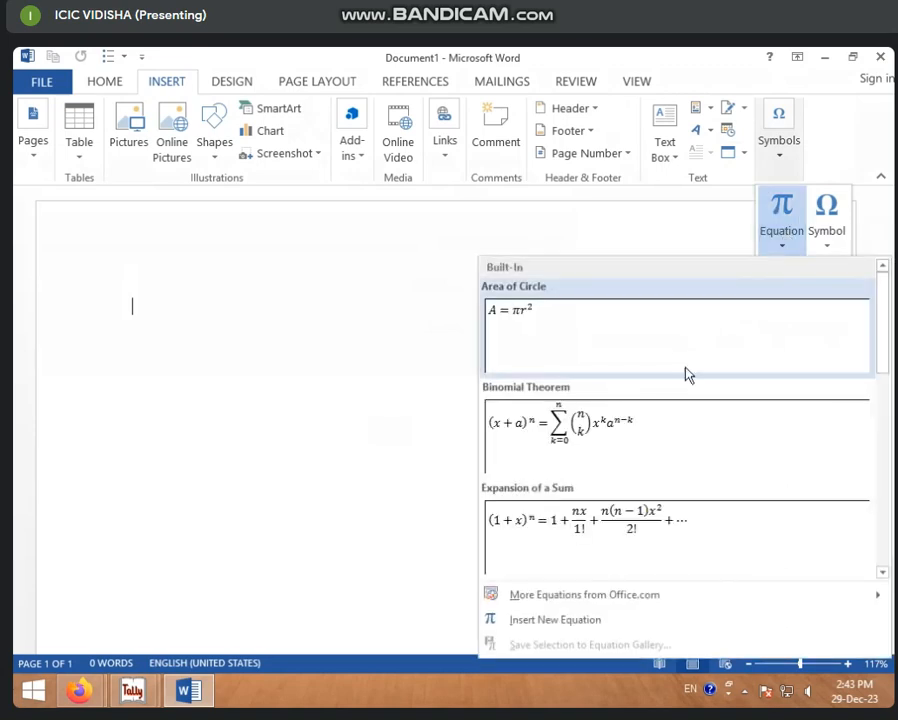
scroll(682, 372, "down", 6)
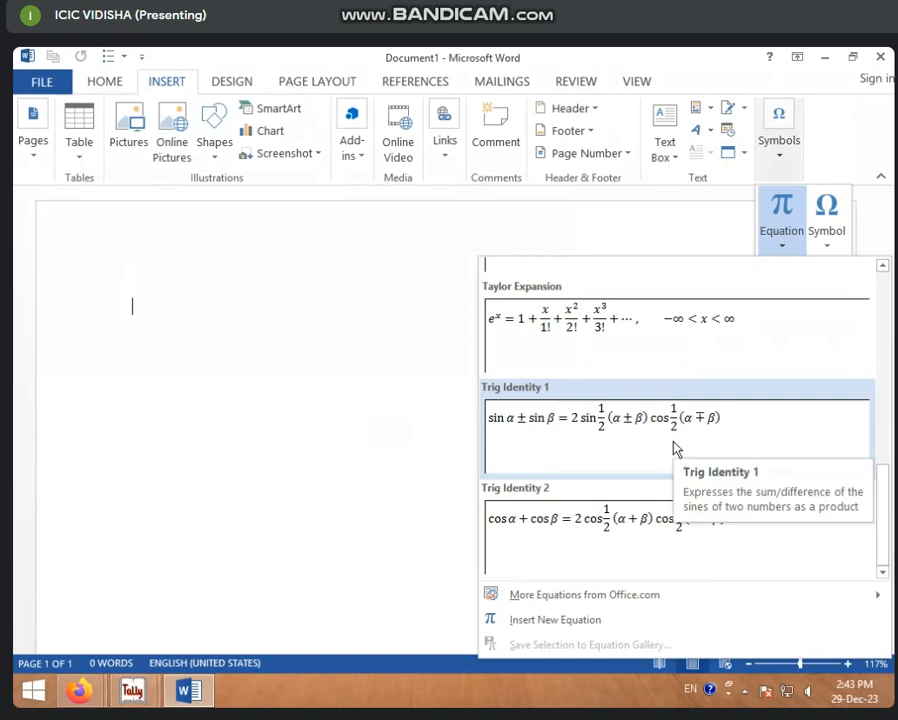
left_click(634, 444)
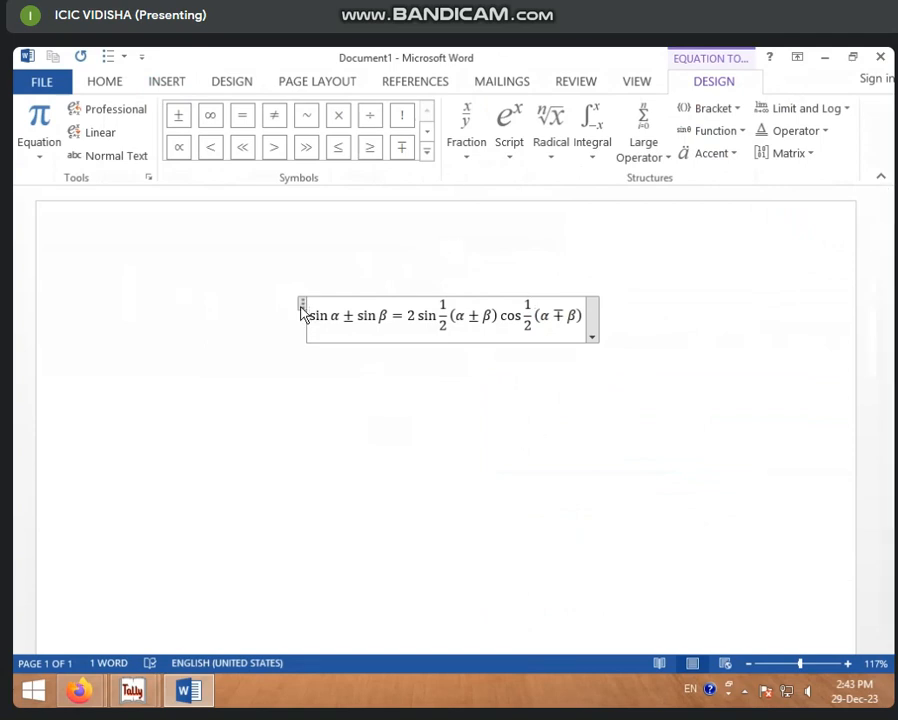
left_click_drag(301, 314, 398, 360)
left_click(165, 82)
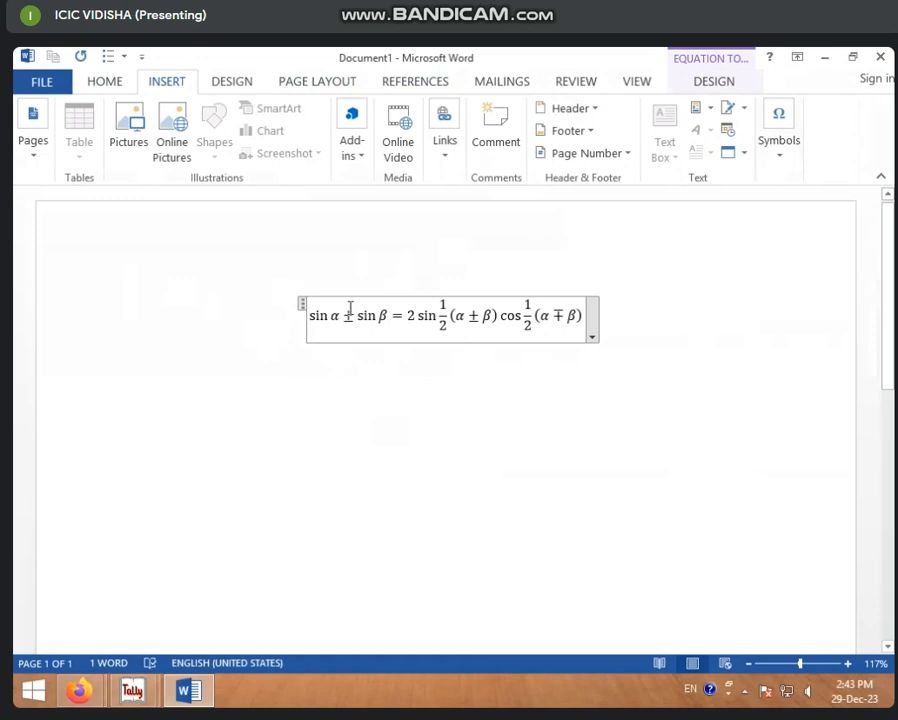
left_click(778, 152)
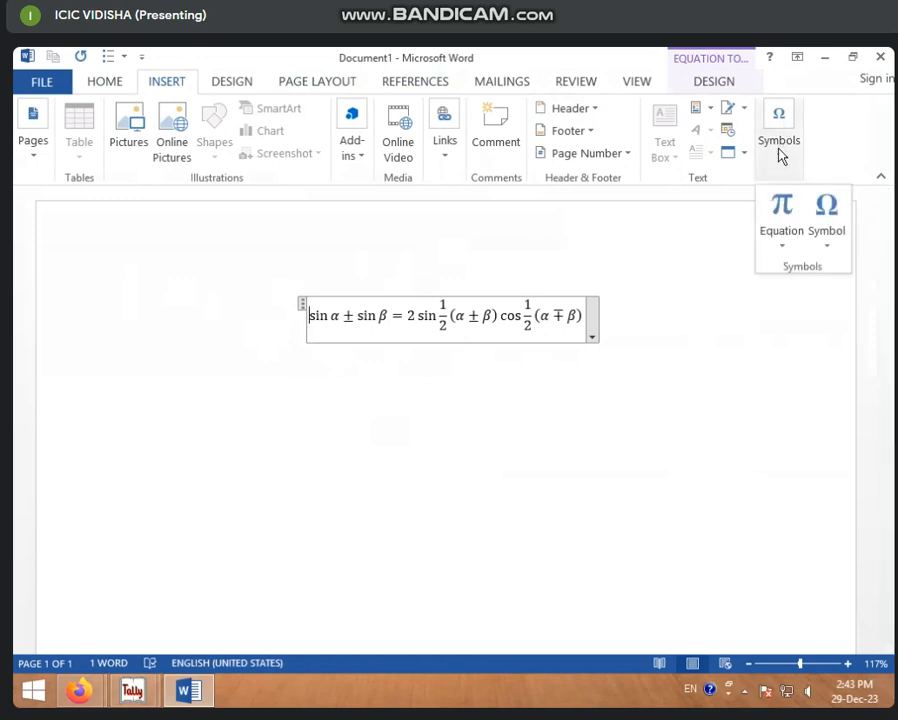
left_click(783, 246)
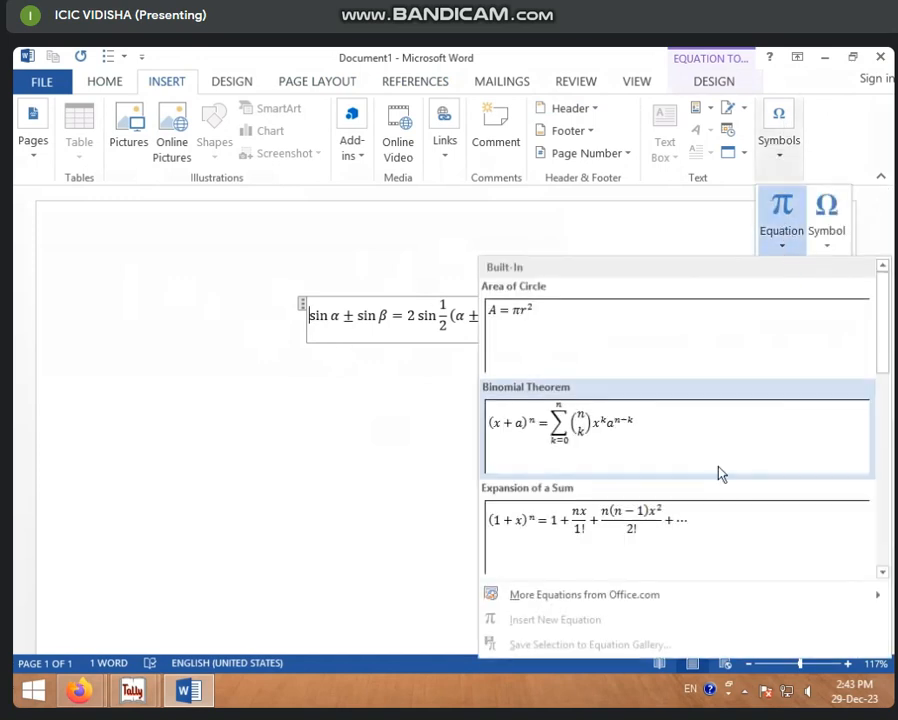
scroll(568, 529, "down", 5)
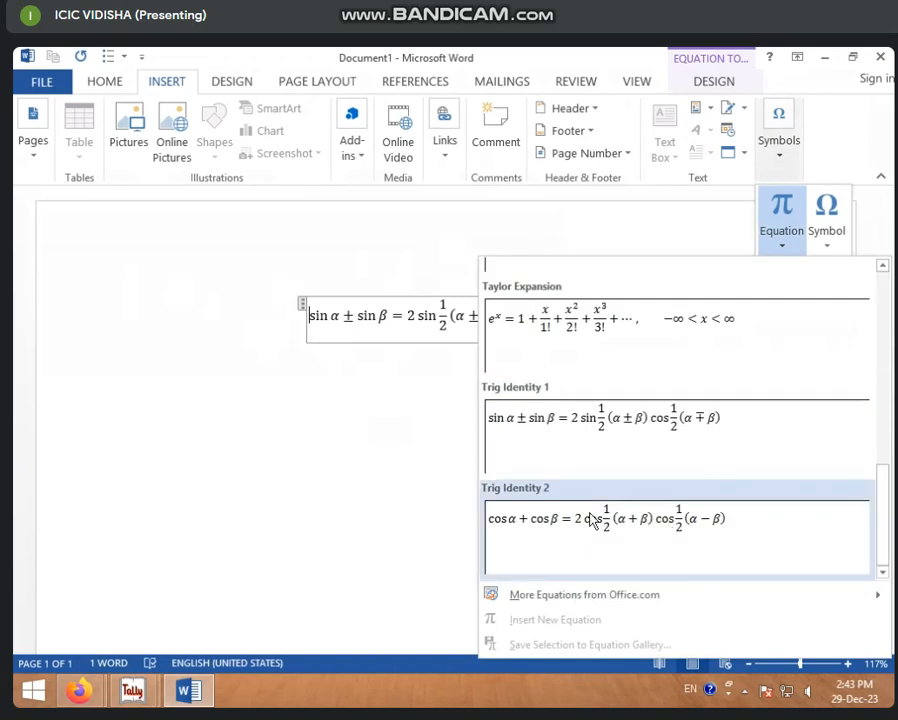
key("Escape")
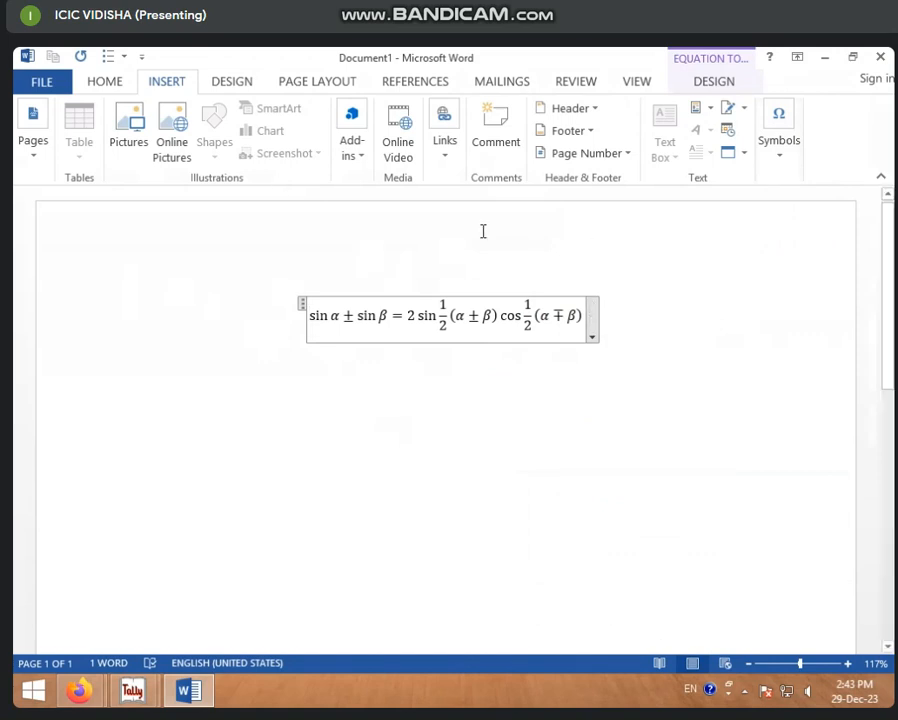
Delete the leading sin α term from the start of the equation.
left_click(714, 84)
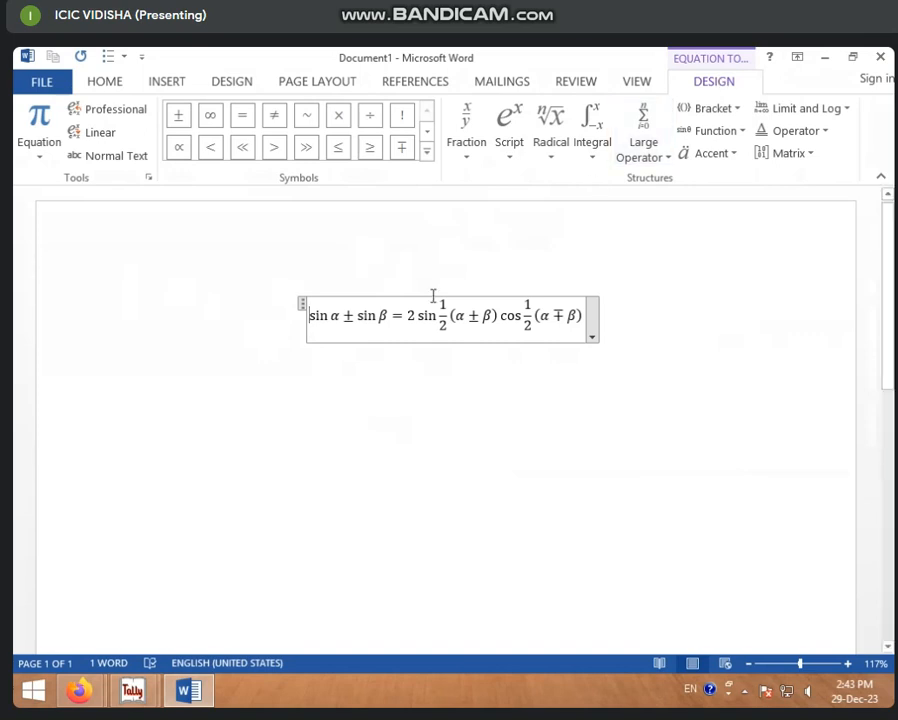
left_click(340, 318)
left_click(338, 320)
key("shift+Home")
key("BackSpace")
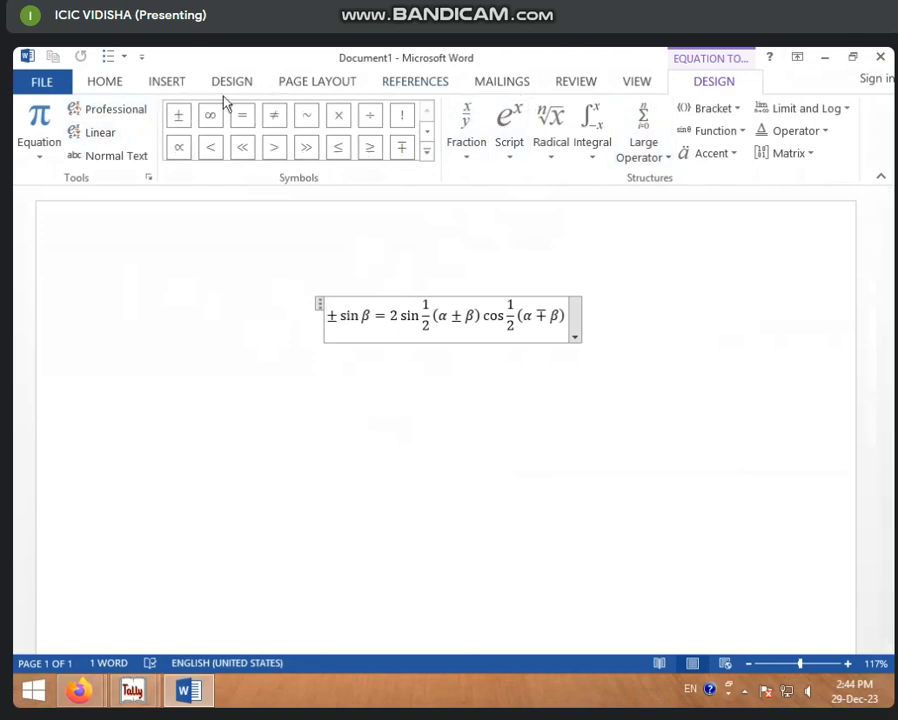
Insert the common radical for the quadratic formula at the start of the equation, before ± sin β.
left_click(463, 155)
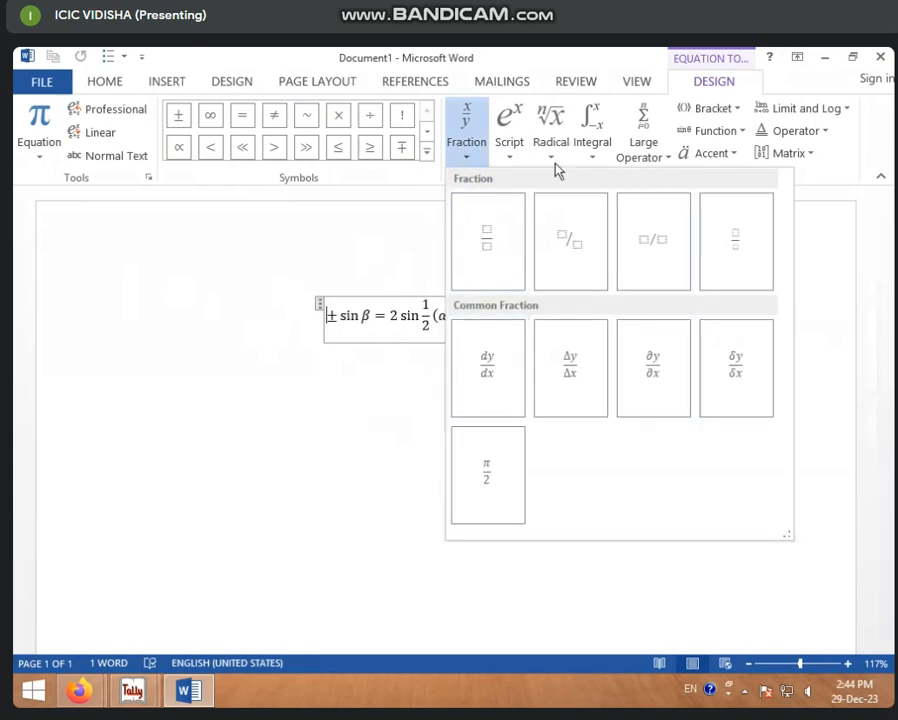
left_click(512, 150)
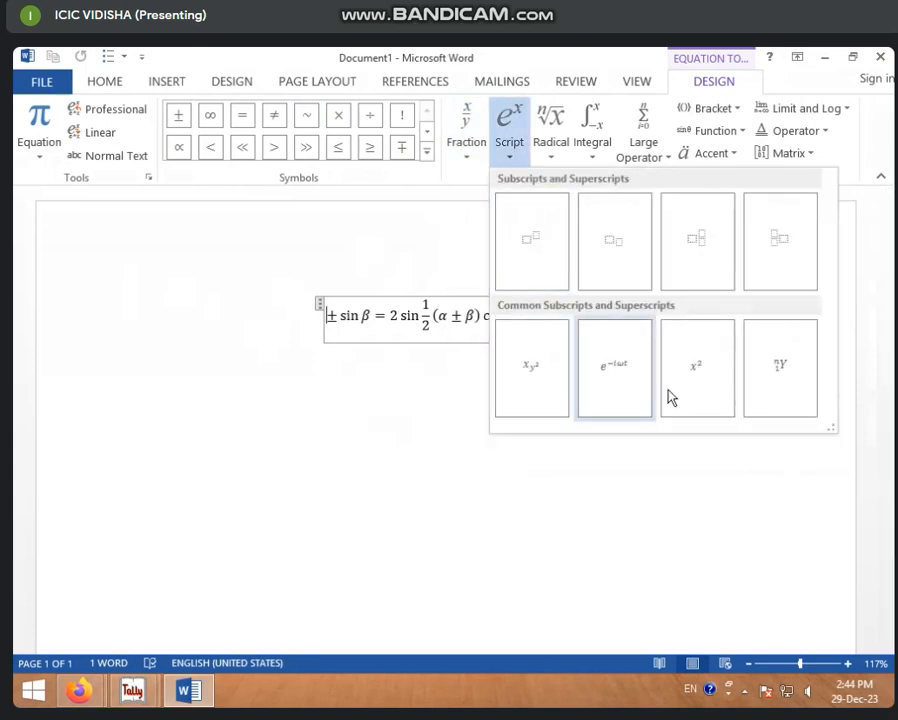
left_click(546, 156)
left_click(546, 156)
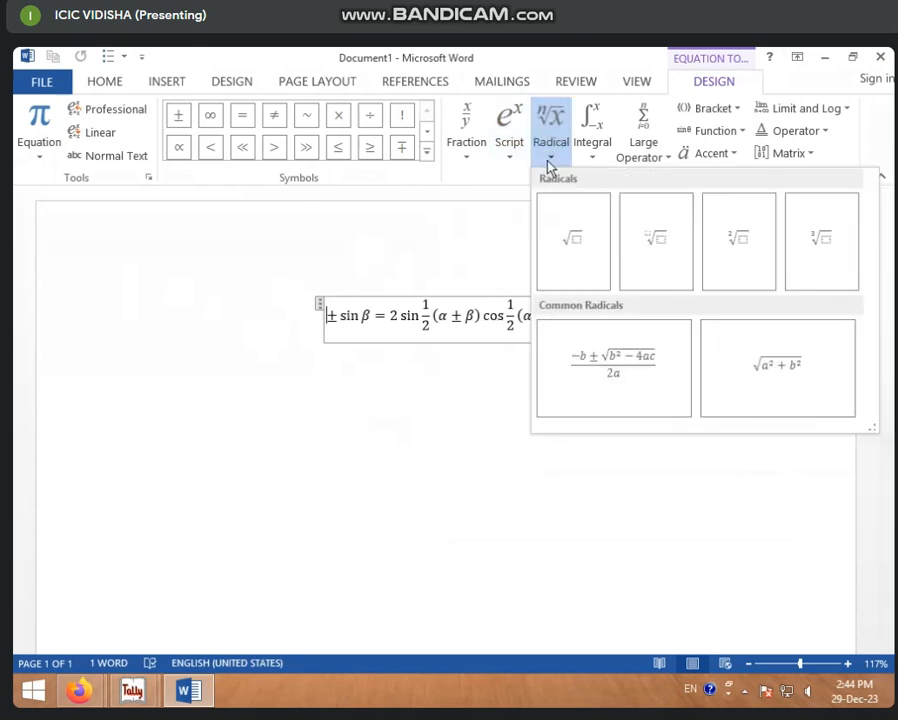
left_click(593, 156)
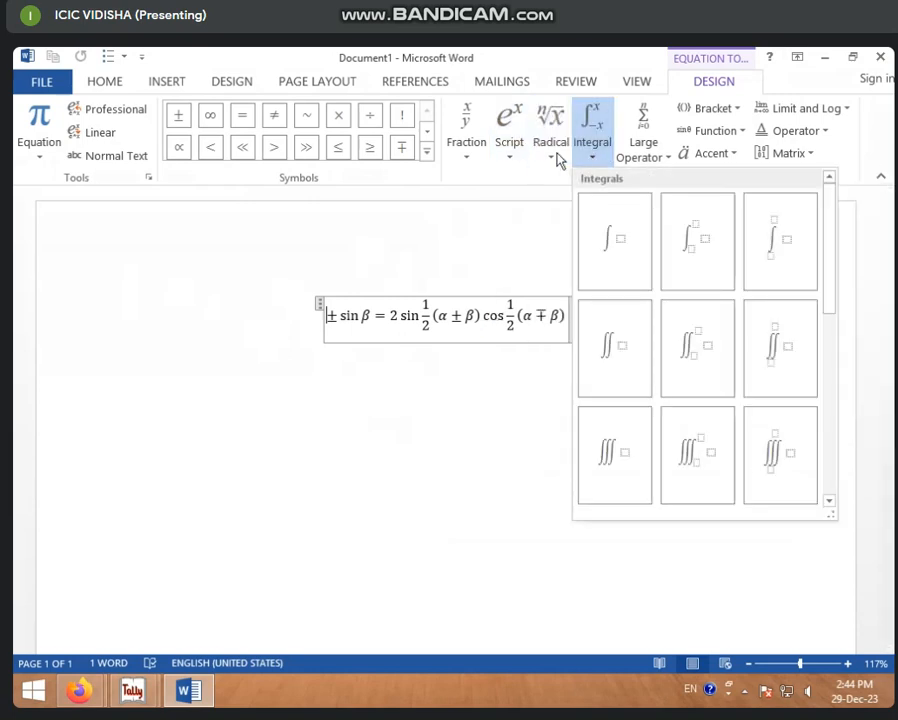
left_click(558, 156)
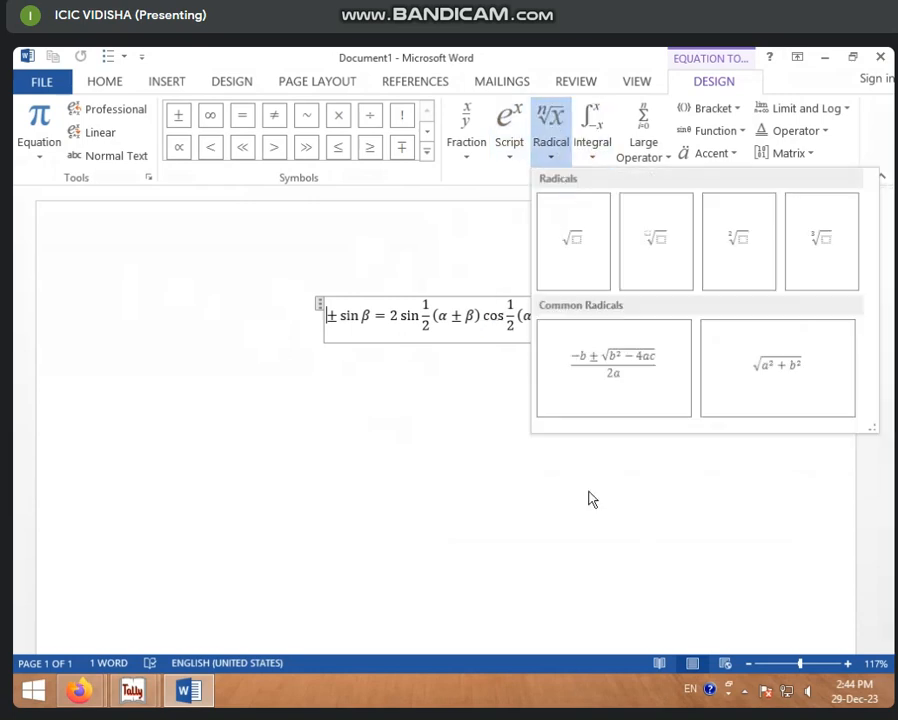
left_click(597, 375)
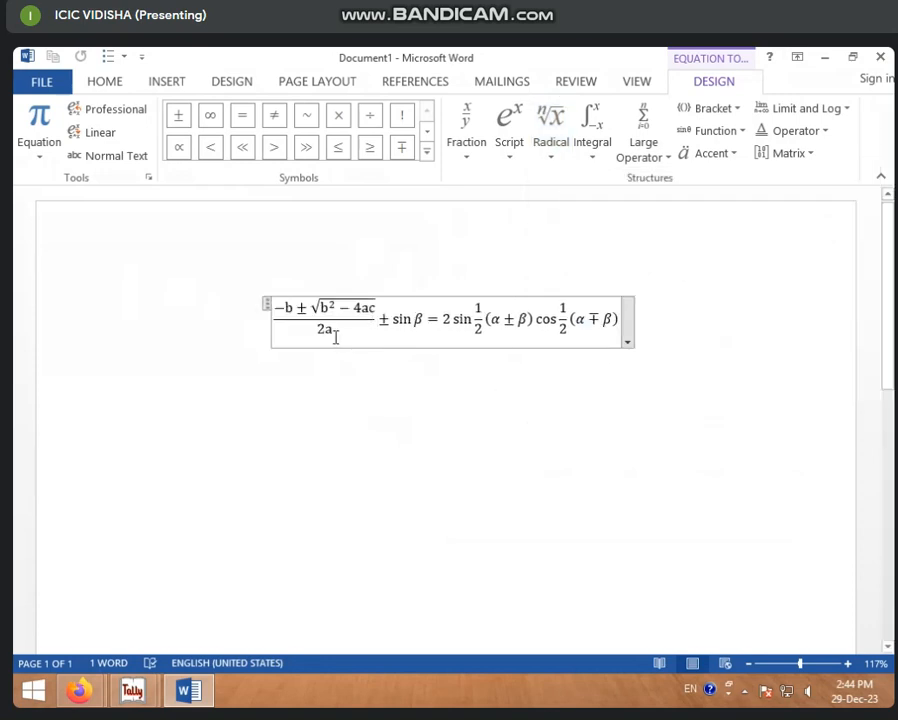
Change the denominator of the quadratic formula fraction to 3a.
left_click(340, 330)
type("3")
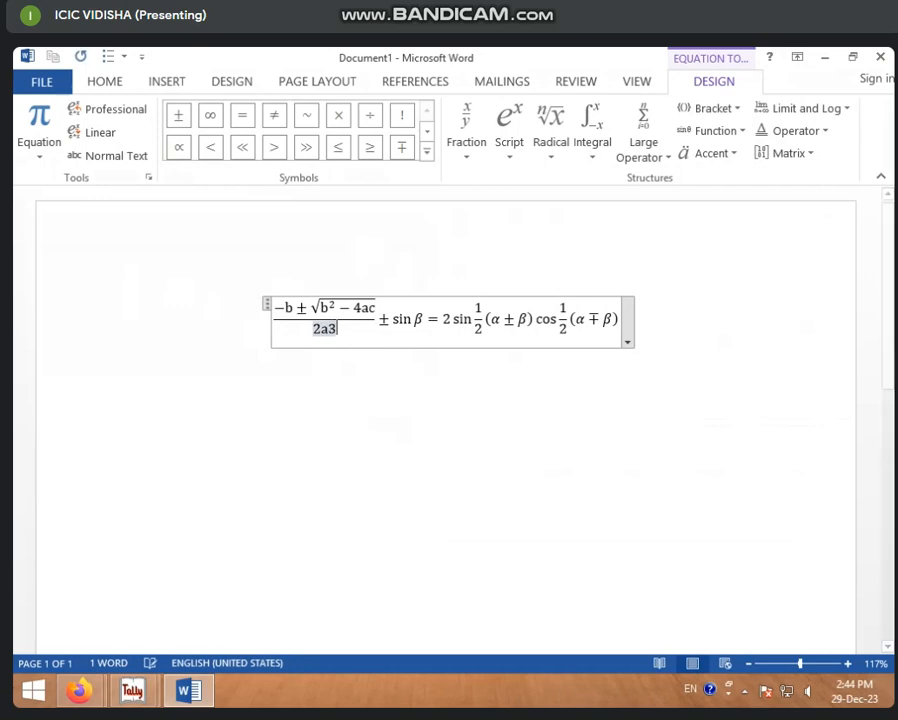
key("BackSpace")
key("BackSpace")
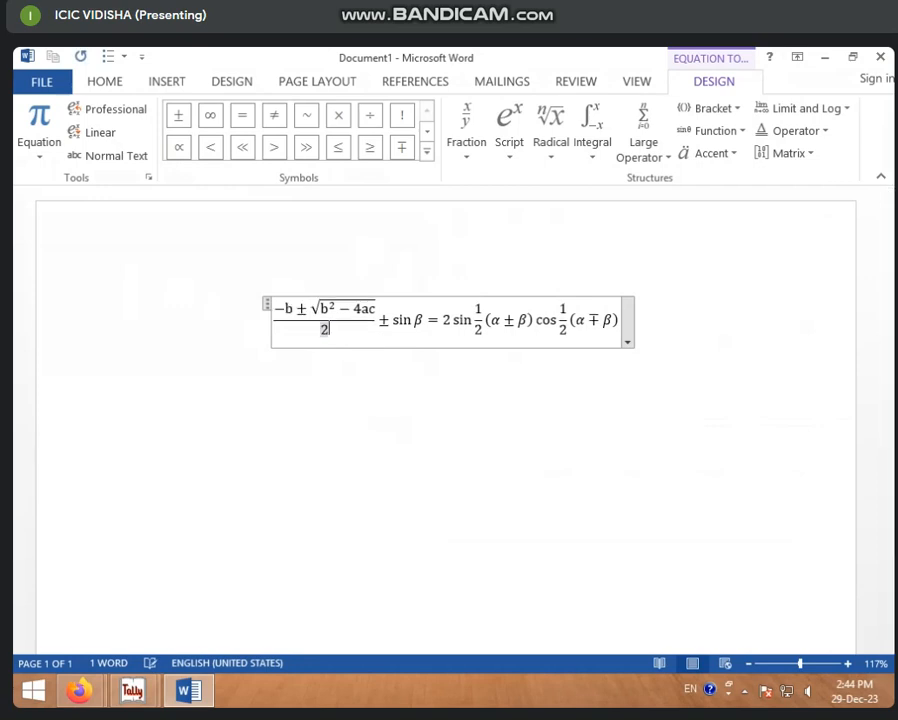
type("3")
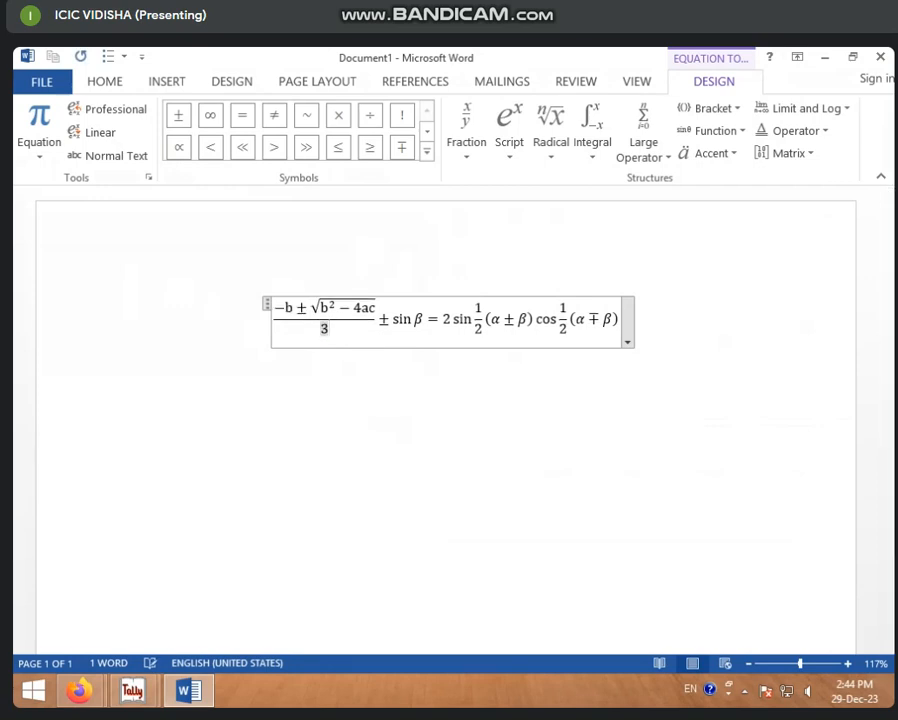
type("a")
key("BackSpace")
type("a")
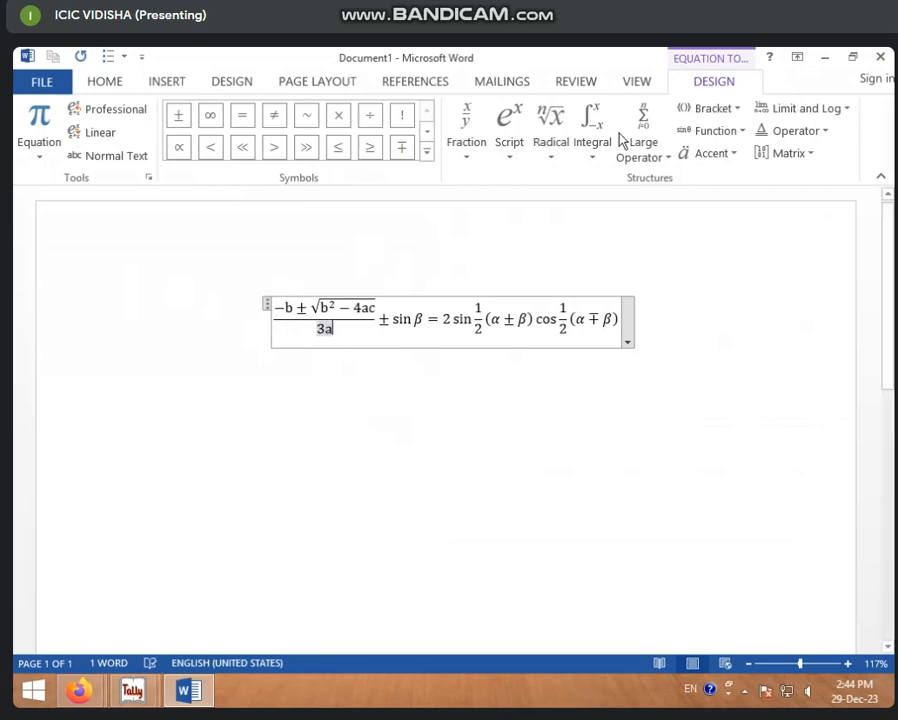
Insert the math symbols ≪, ≪, >, ≫, ×, ÷ and ■ between the equals sign and 2 sin.
left_click(455, 317)
left_click(242, 152)
left_click(242, 150)
left_click(273, 147)
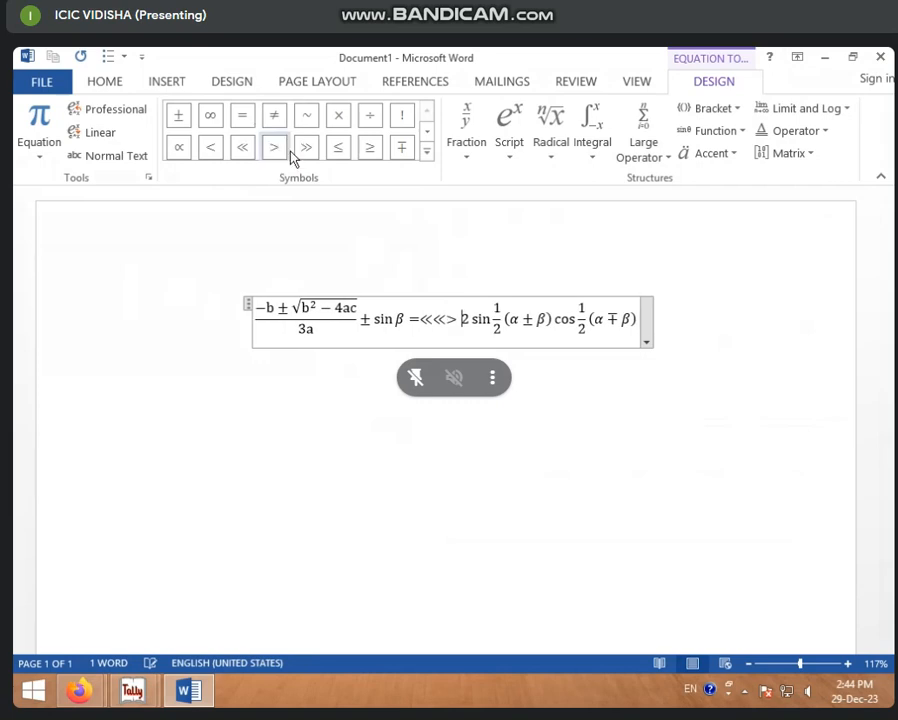
left_click(306, 148)
left_click(338, 115)
left_click(370, 115)
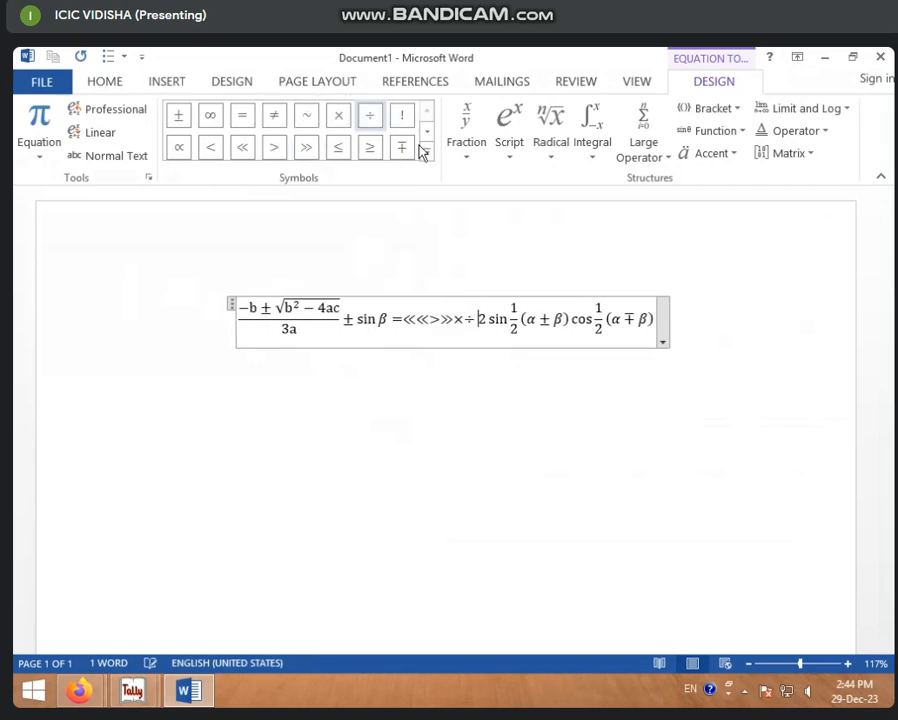
left_click(428, 153)
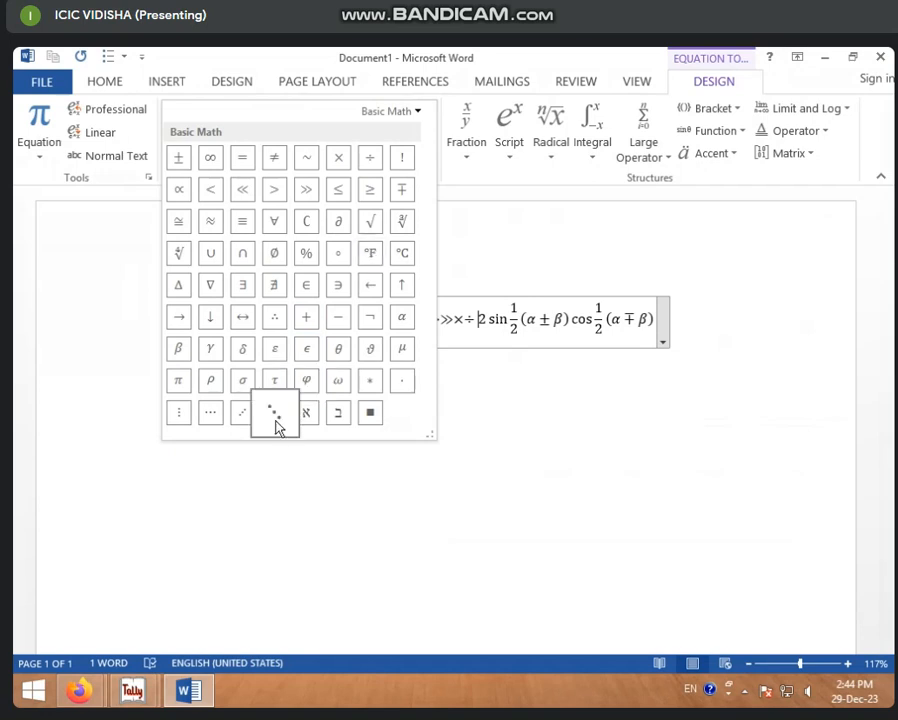
left_click(380, 418)
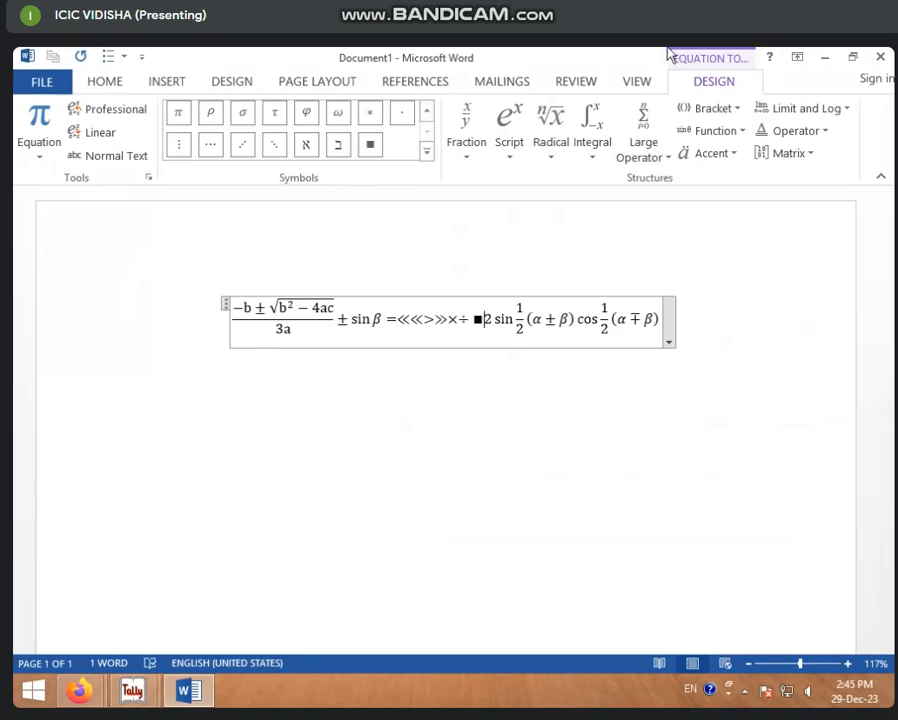
Before 2 sin, add a summation with subscript and superscript limits, followed by ceiling brackets containing ghjgjhj.
left_click(646, 168)
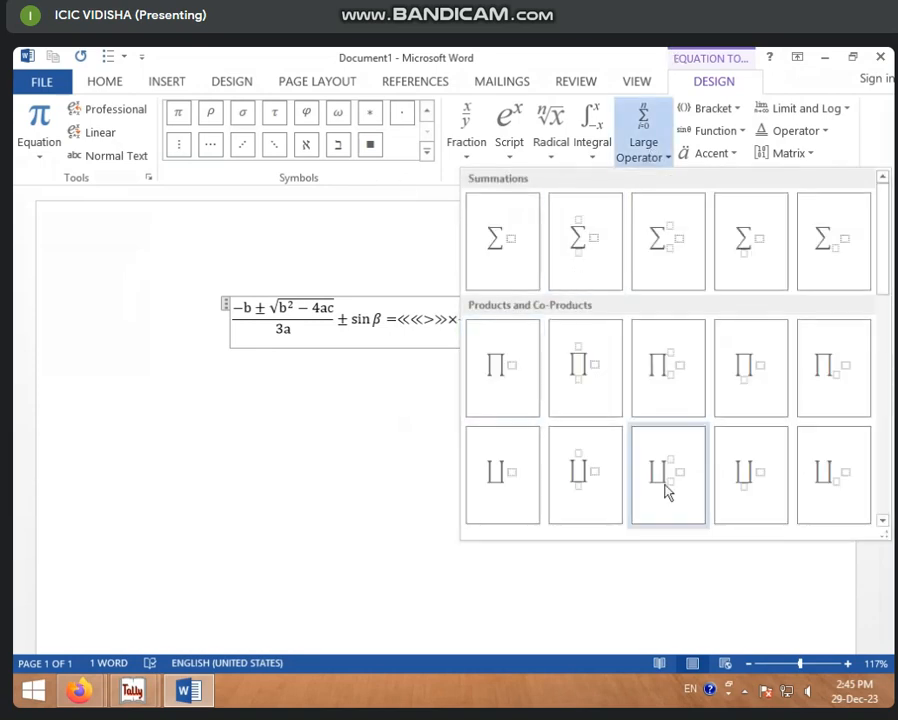
left_click(644, 256)
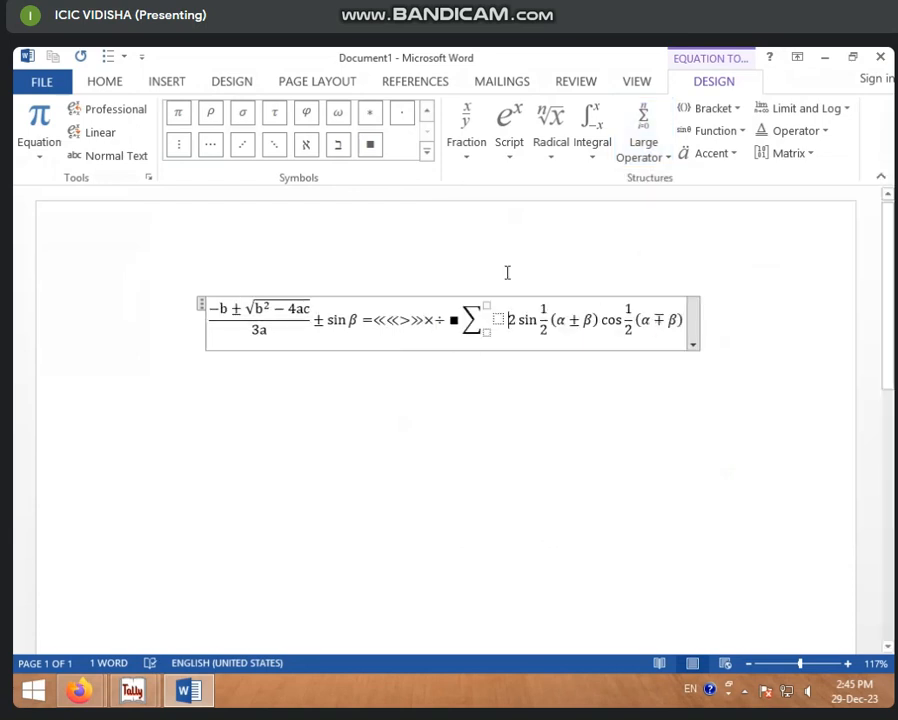
left_click(740, 127)
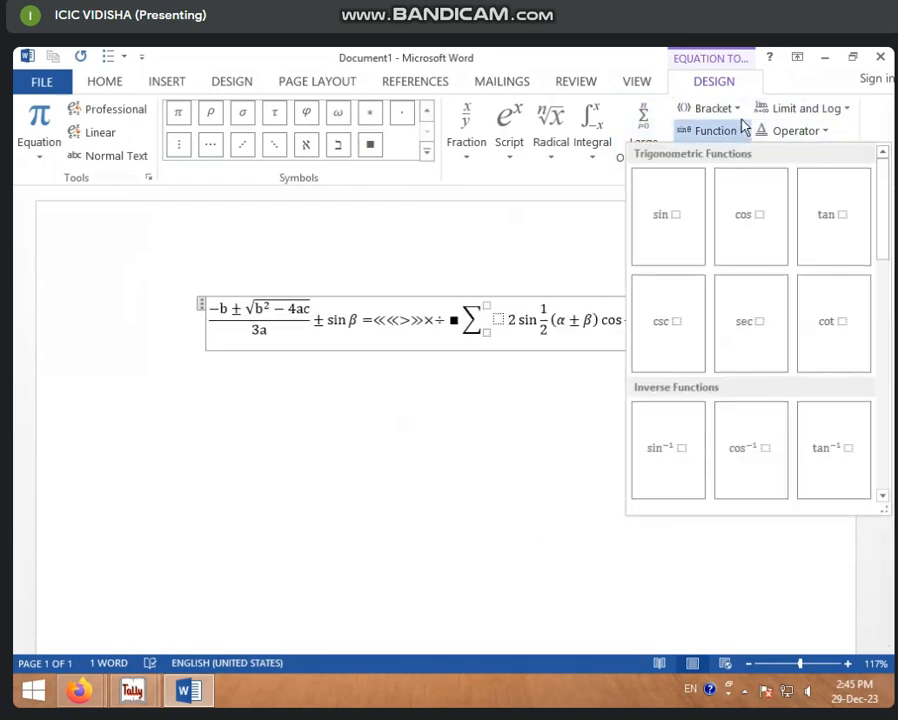
left_click(738, 110)
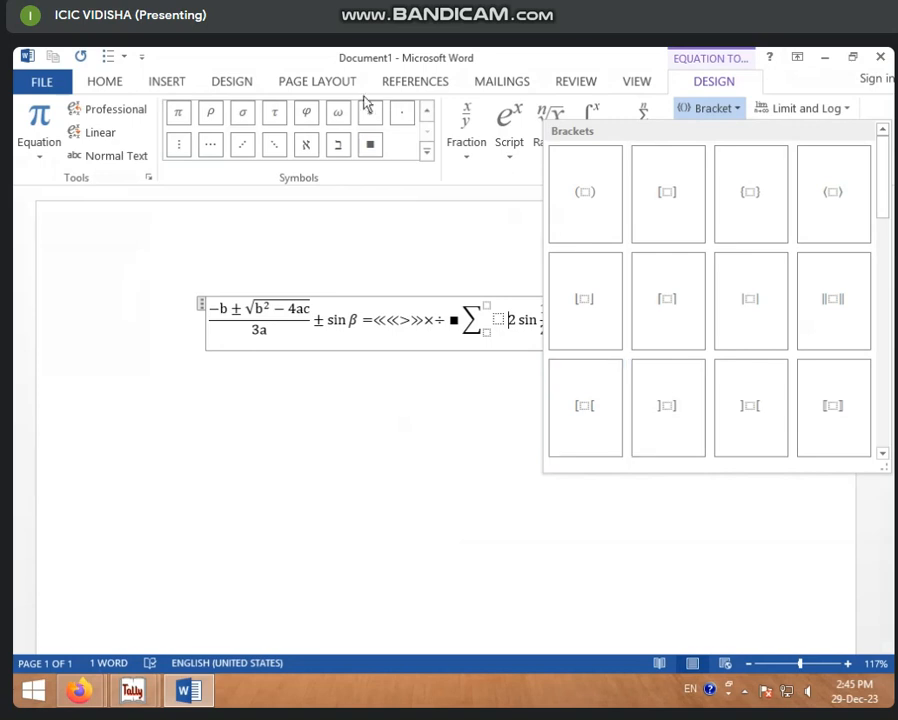
left_click(690, 300)
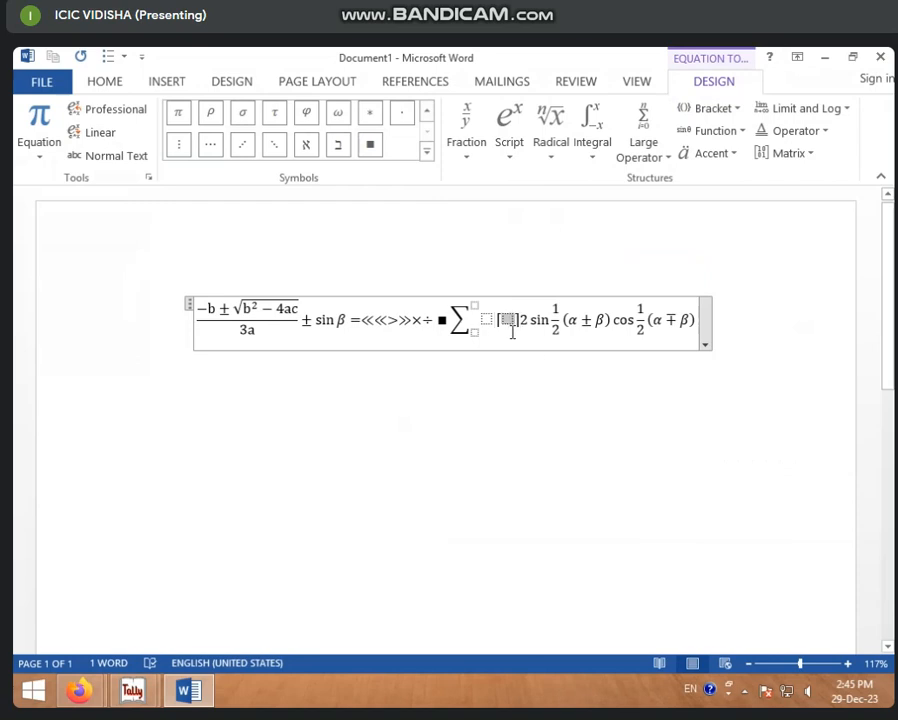
type("ghjgjhj")
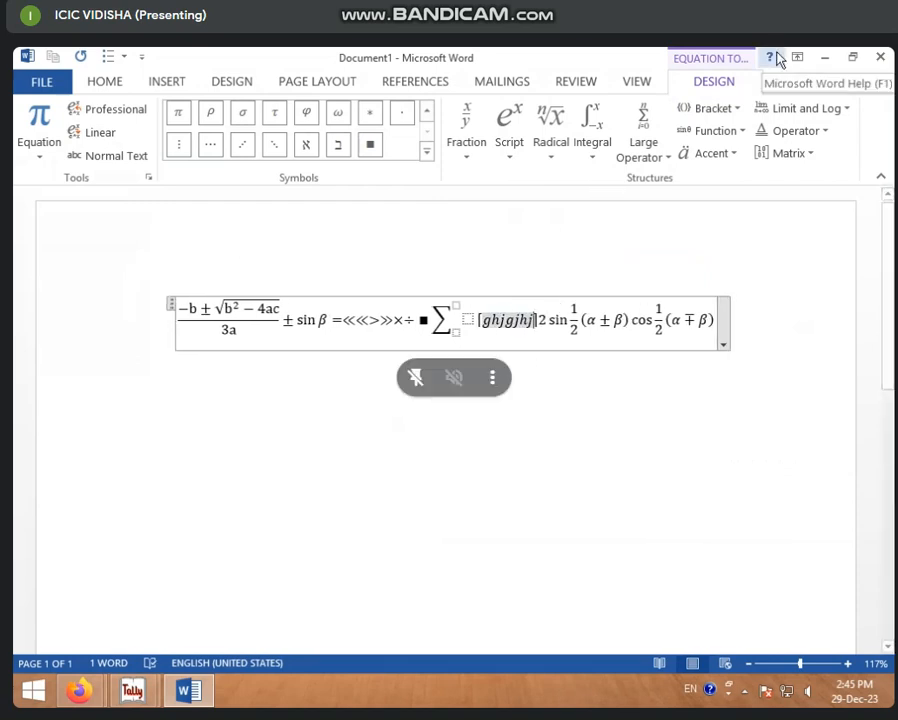
Convert the whole equation to linear form and set it as normal, non-math text.
left_click(103, 134)
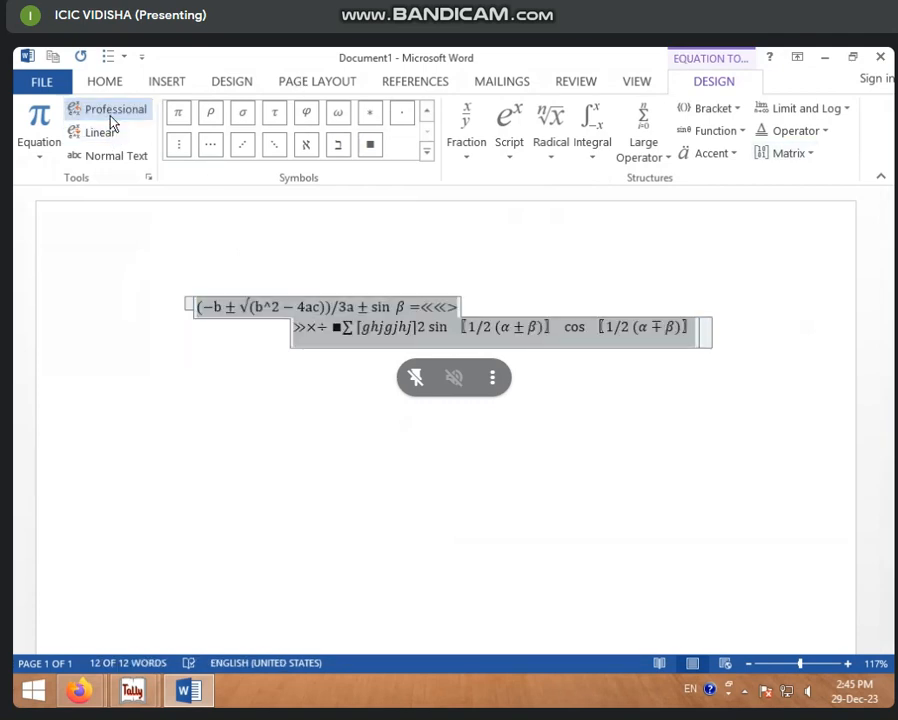
left_click(108, 112)
left_click(108, 138)
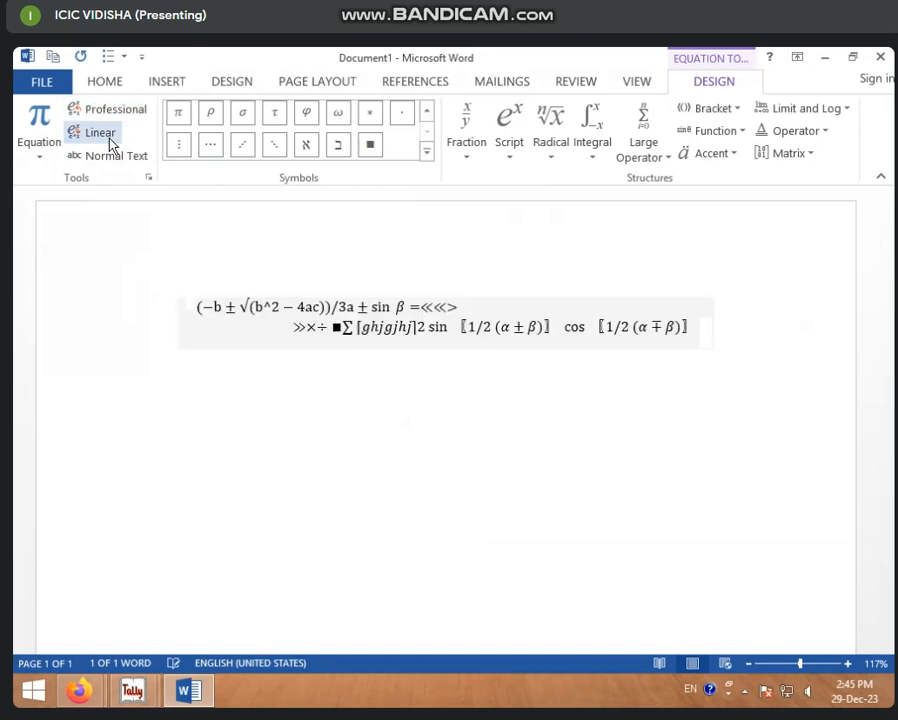
left_click(110, 158)
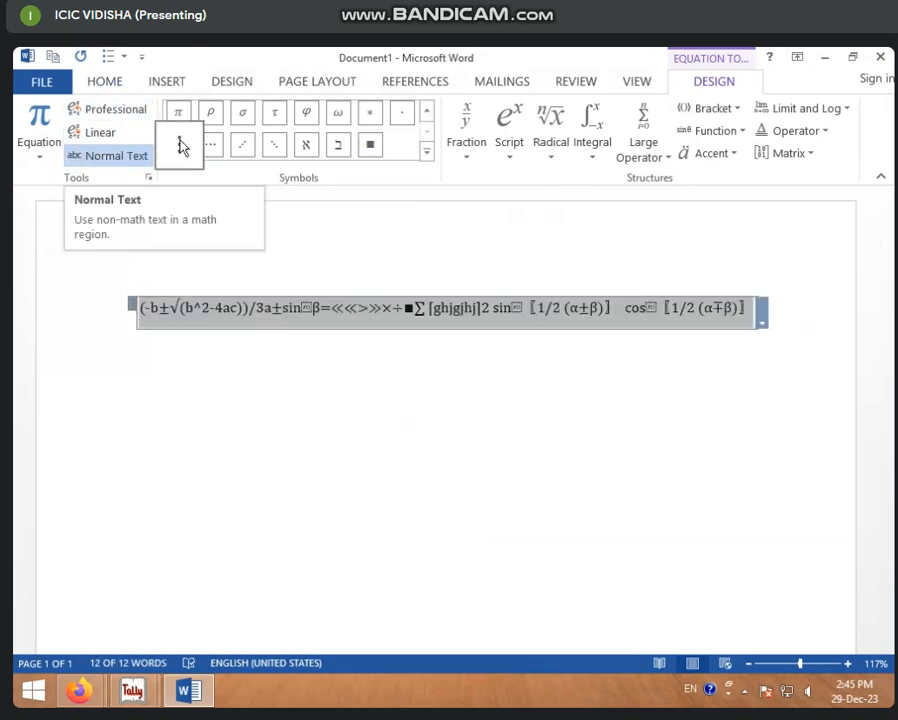
Replace the whole selected equation with the built-in Trig Identity 2 equation.
left_click(40, 160)
scroll(110, 380, "down", 5)
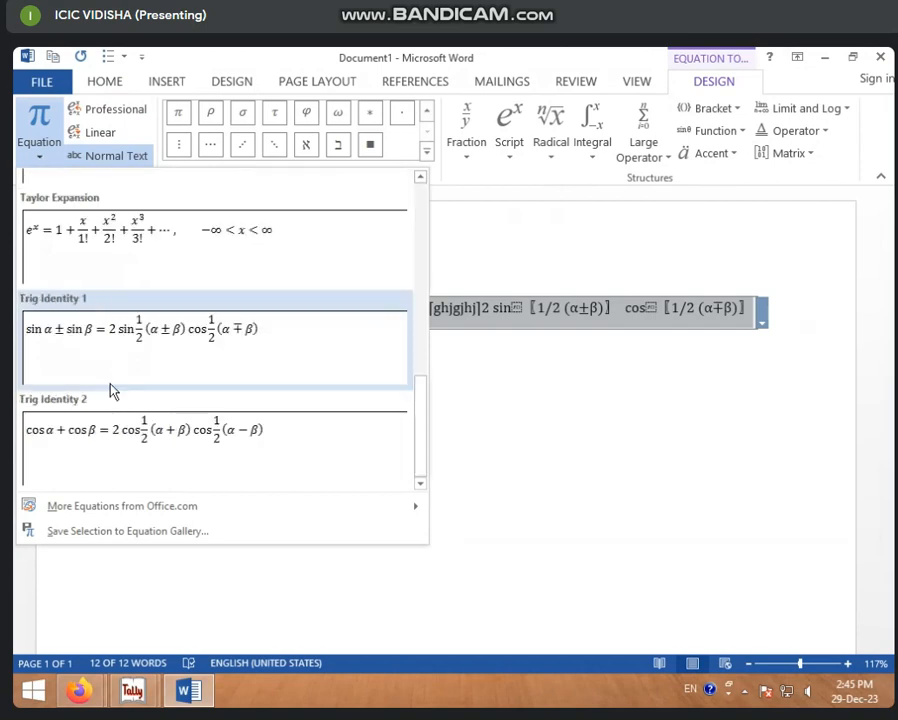
left_click(116, 437)
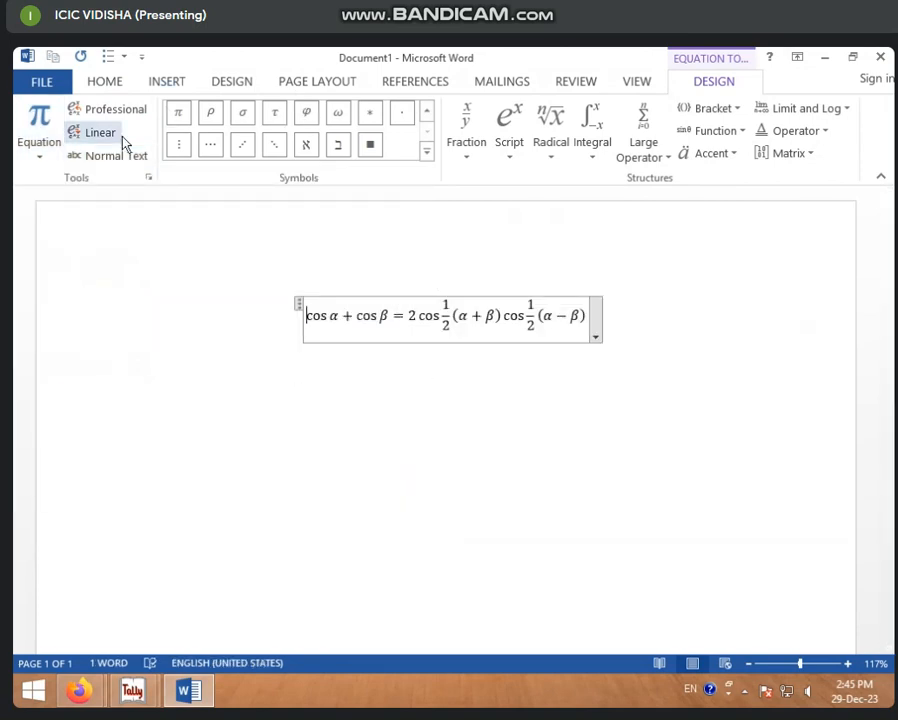
left_click(166, 84)
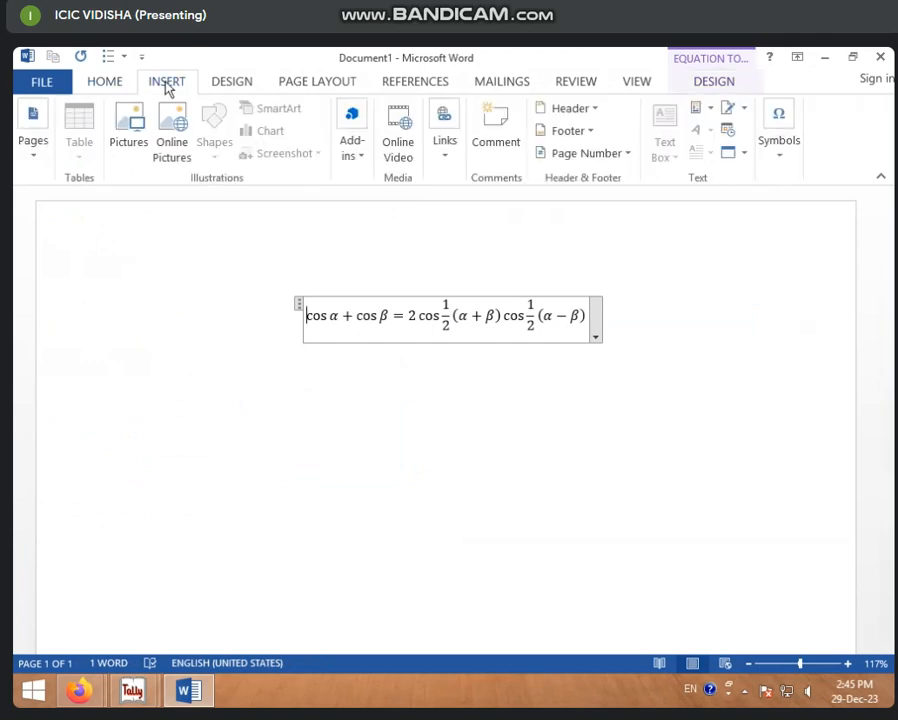
left_click(785, 148)
left_click(827, 243)
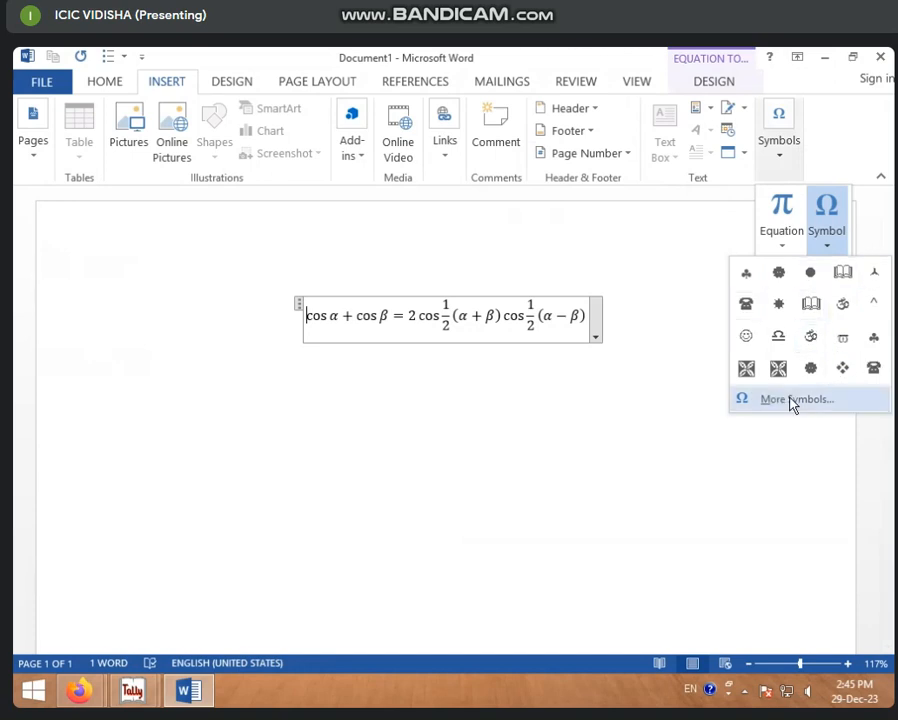
left_click(789, 402)
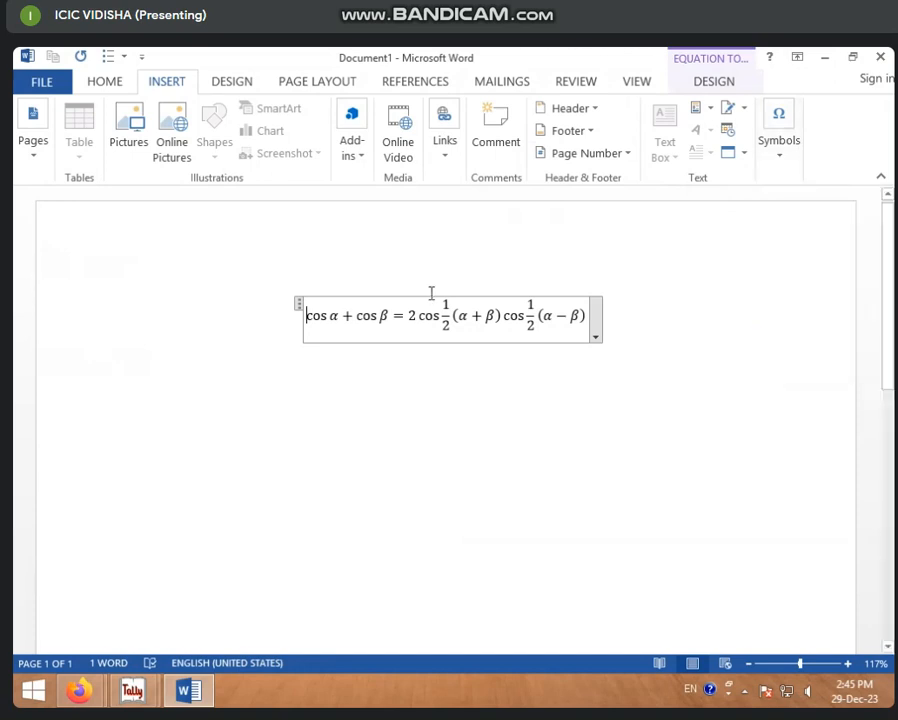
Delete the whole equation from the document and open the full Symbol dialog.
left_click(298, 303)
key("Delete")
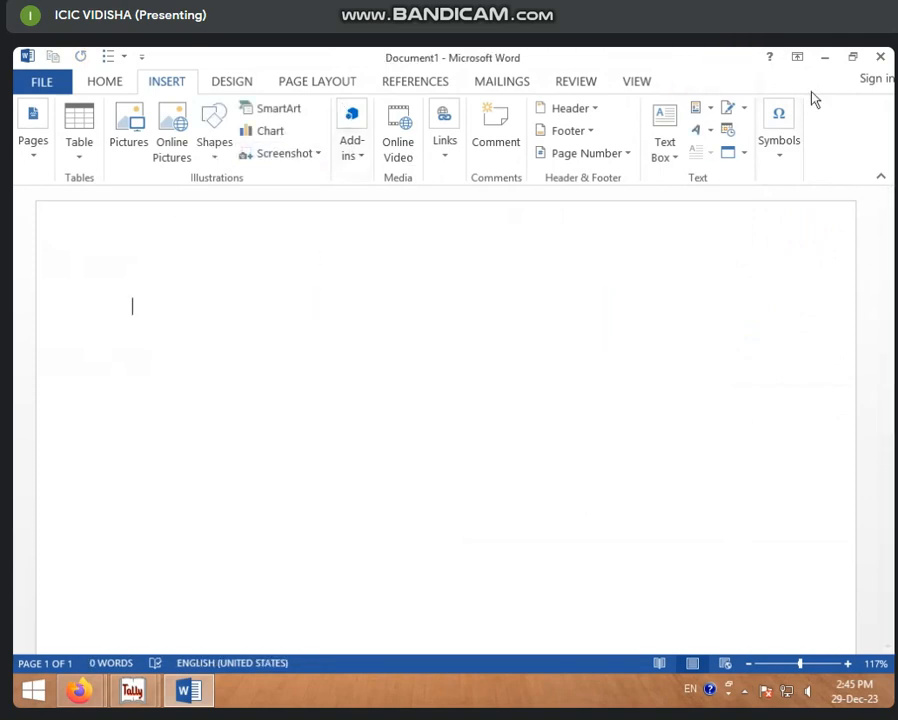
left_click(790, 150)
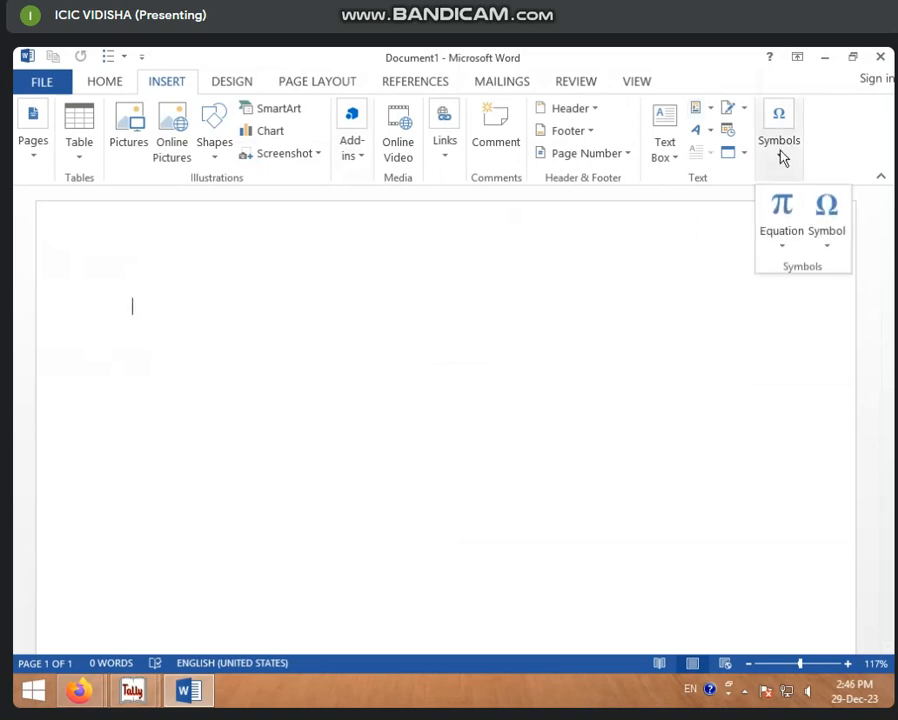
left_click(828, 245)
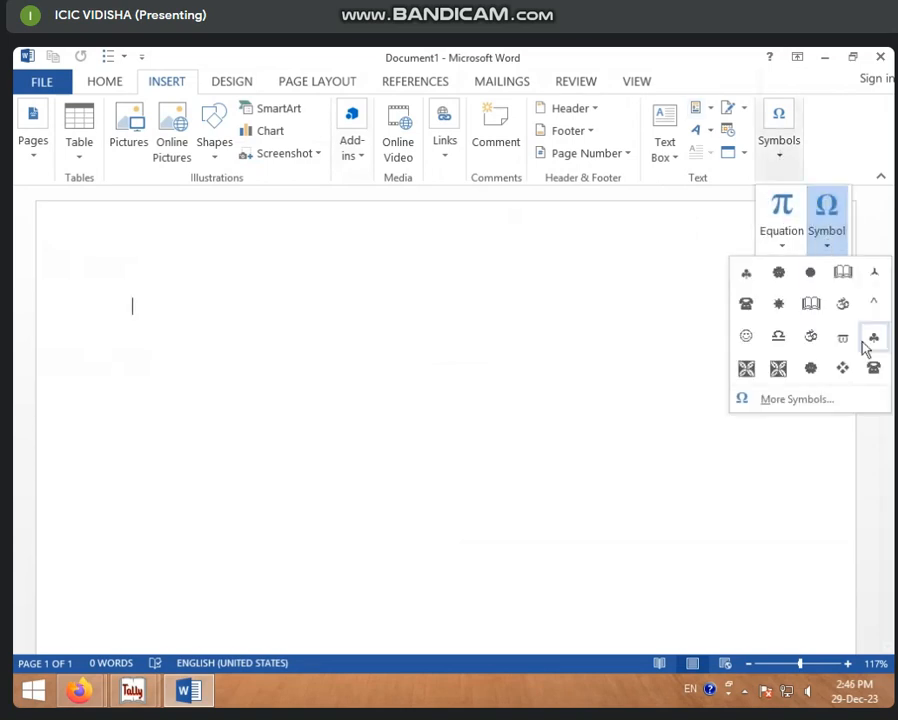
left_click(786, 402)
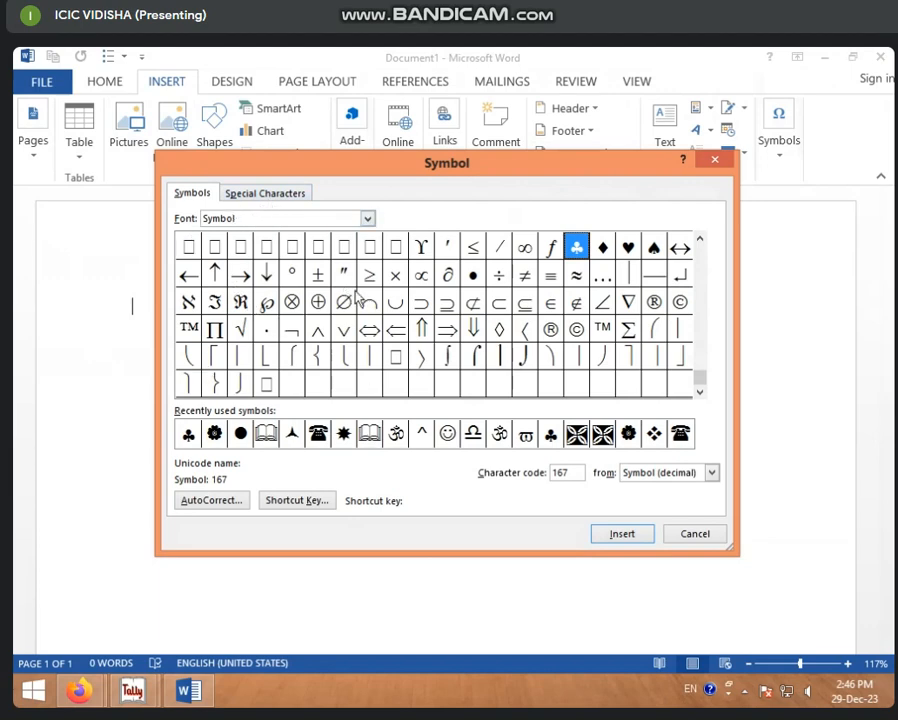
Insert the ℜ character (code 194) from the Symbol font into the empty document.
left_click(320, 303)
left_click(418, 303)
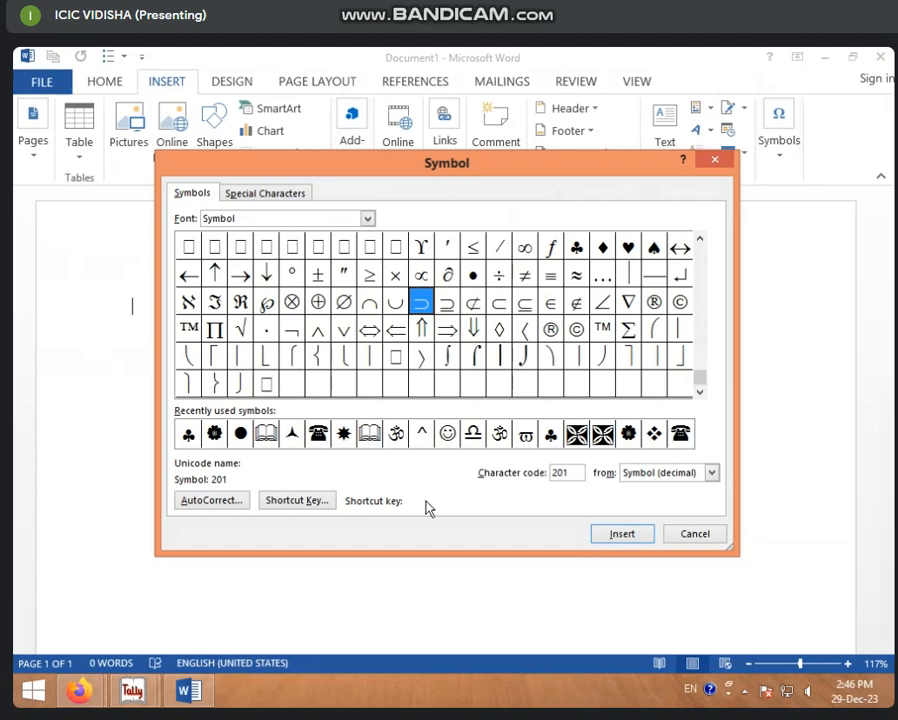
left_click(369, 330)
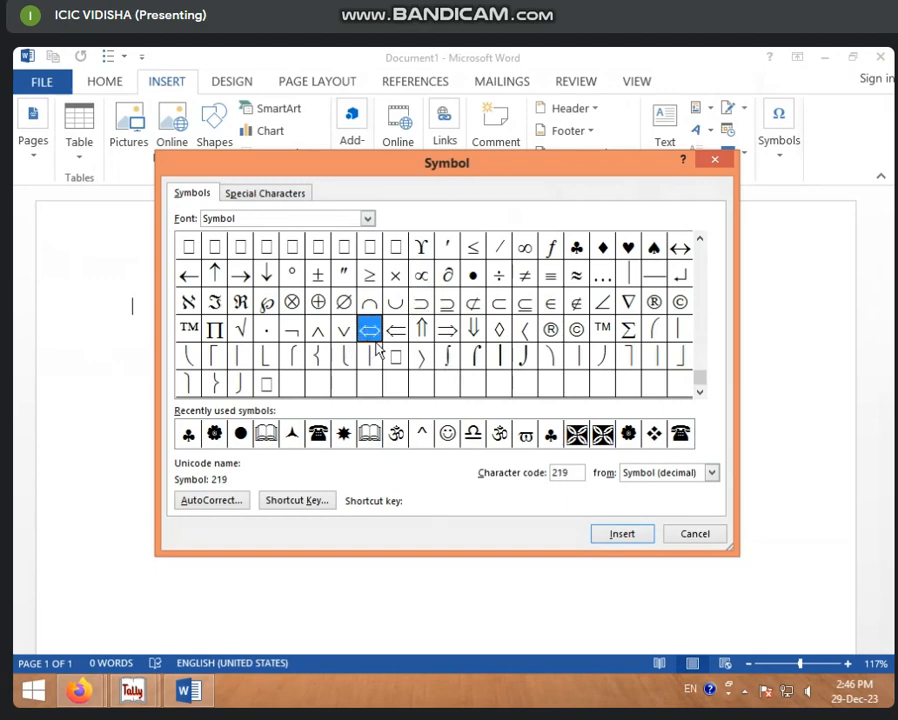
key("Left")
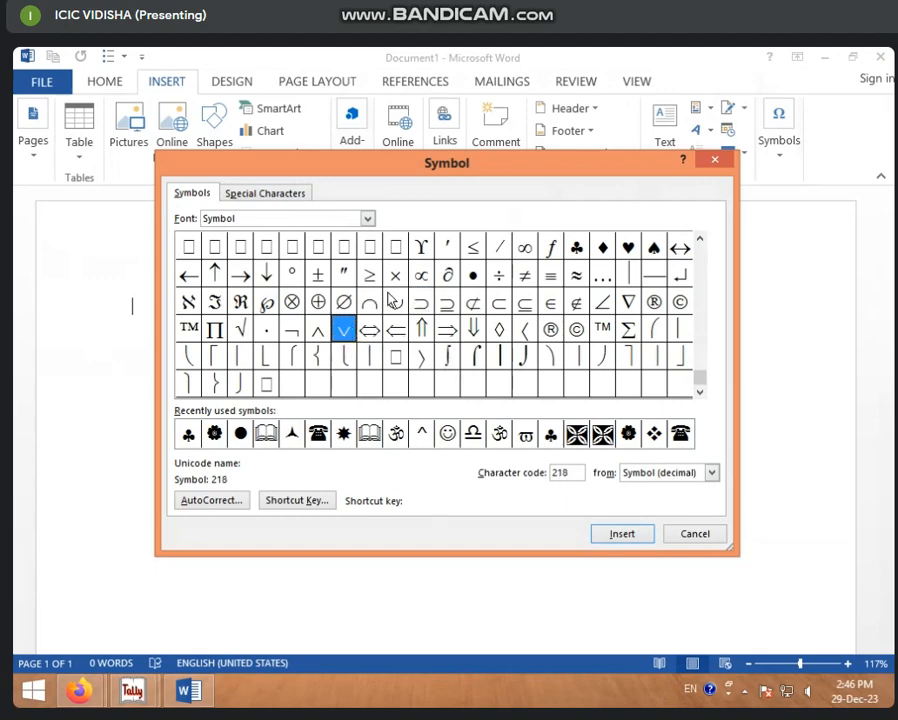
left_click(244, 303)
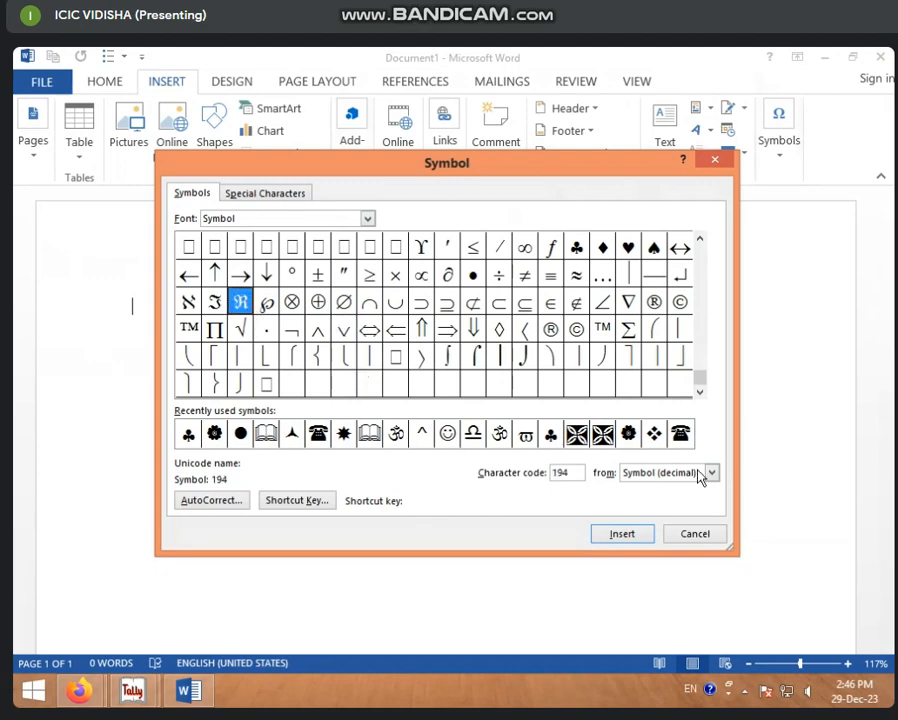
left_click(622, 534)
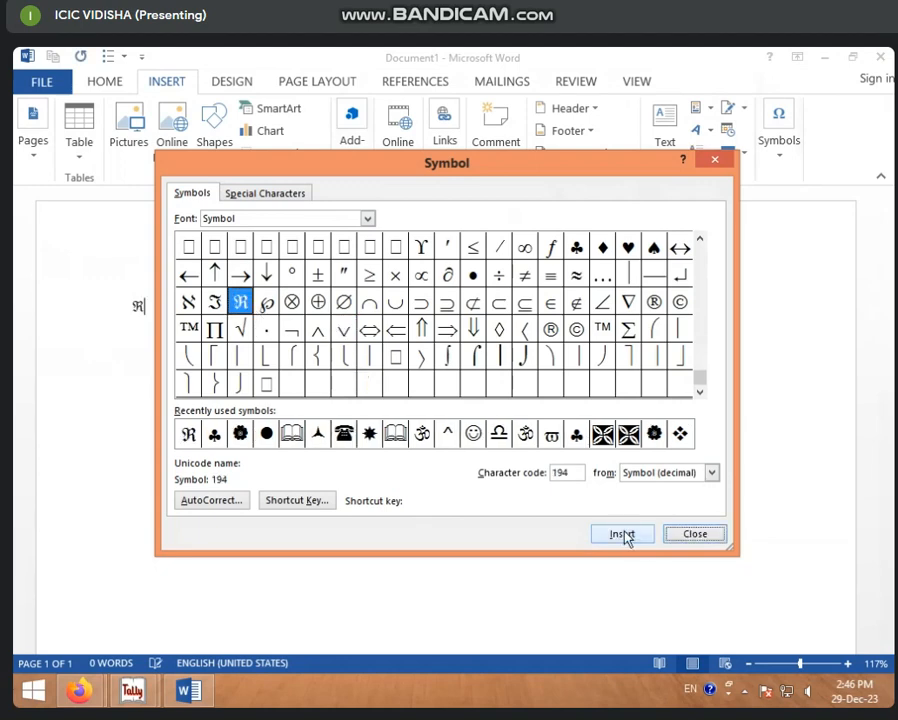
Move the Symbol dialog off the inserted text and add the ↓ character (code 175) after ℜ.
left_click_drag(343, 174, 444, 154)
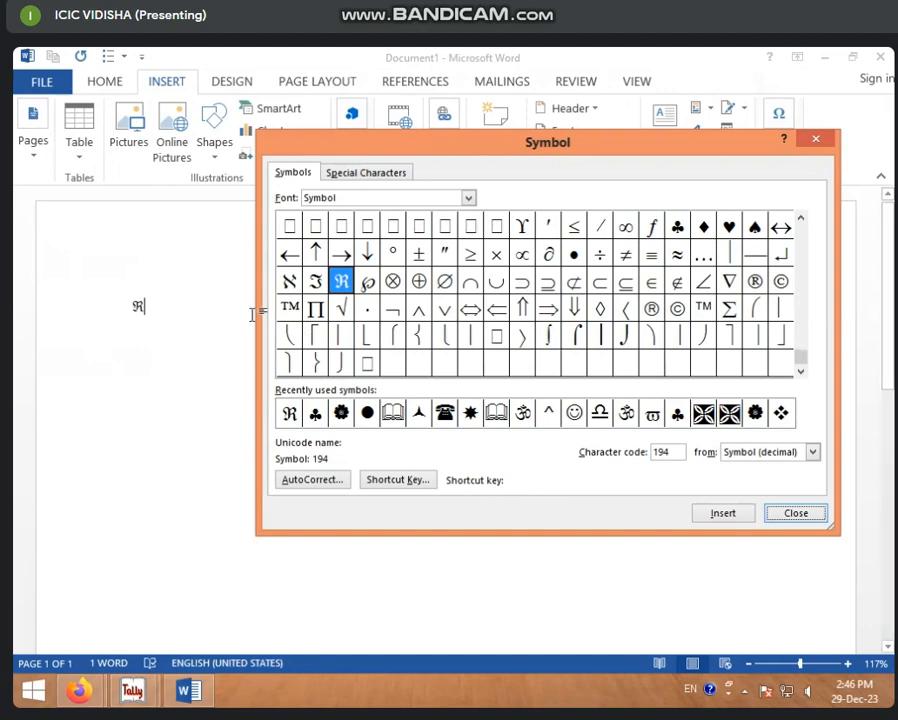
left_click(369, 257)
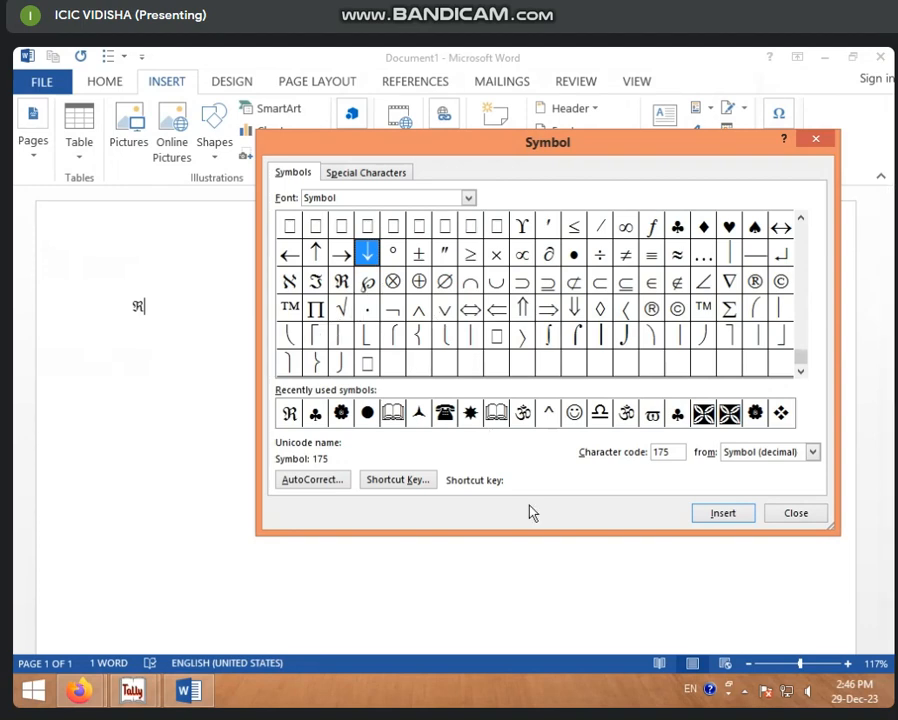
left_click(720, 515)
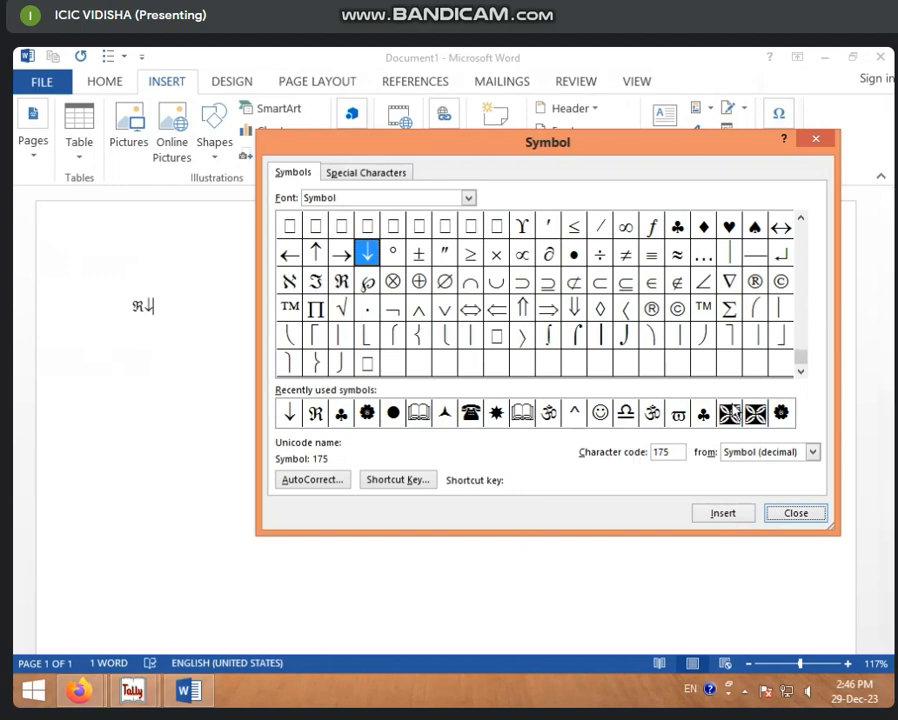
Preview other Symbol font characters, including ♣, ♥, ♠, ∂ and ∨, without inserting any.
left_click(677, 226)
left_click(729, 226)
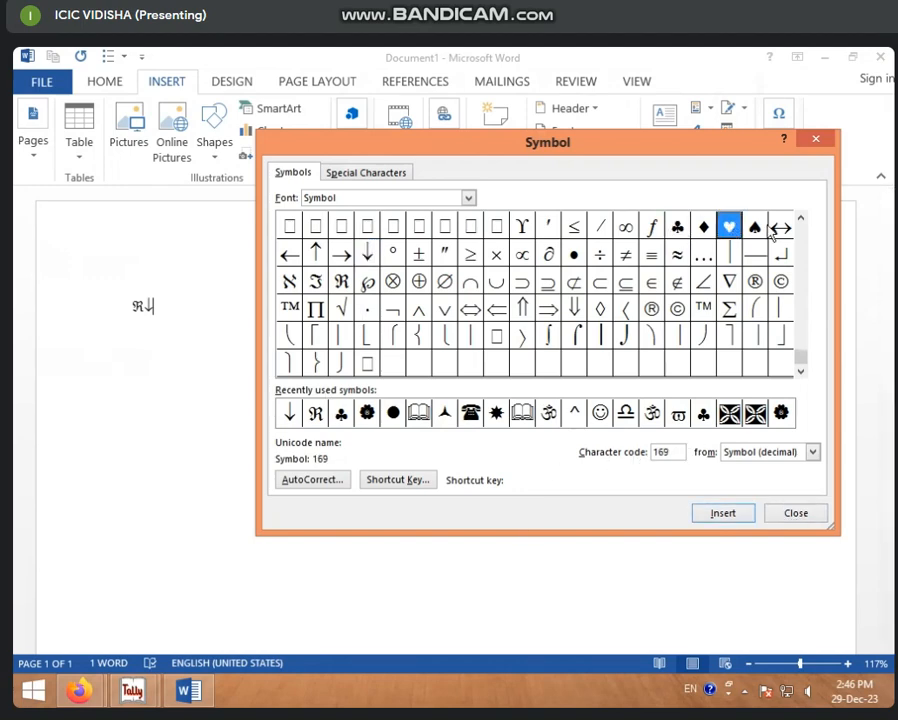
left_click(756, 227)
left_click(548, 254)
left_click(444, 309)
left_click(390, 338)
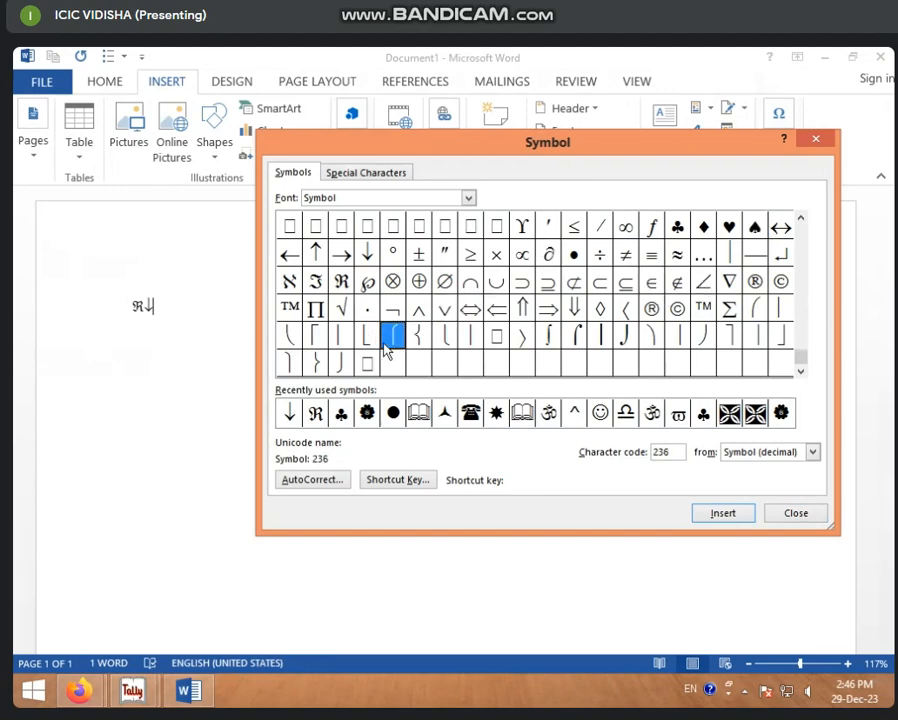
left_click(366, 364)
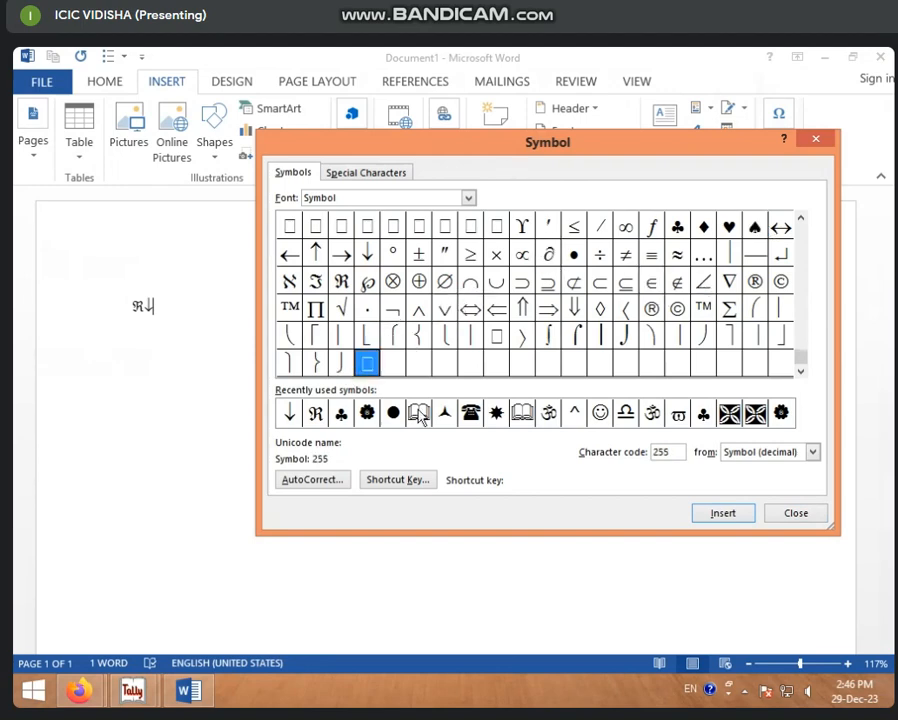
Insert the Copyright special character after the ↓ arrow.
left_click(367, 175)
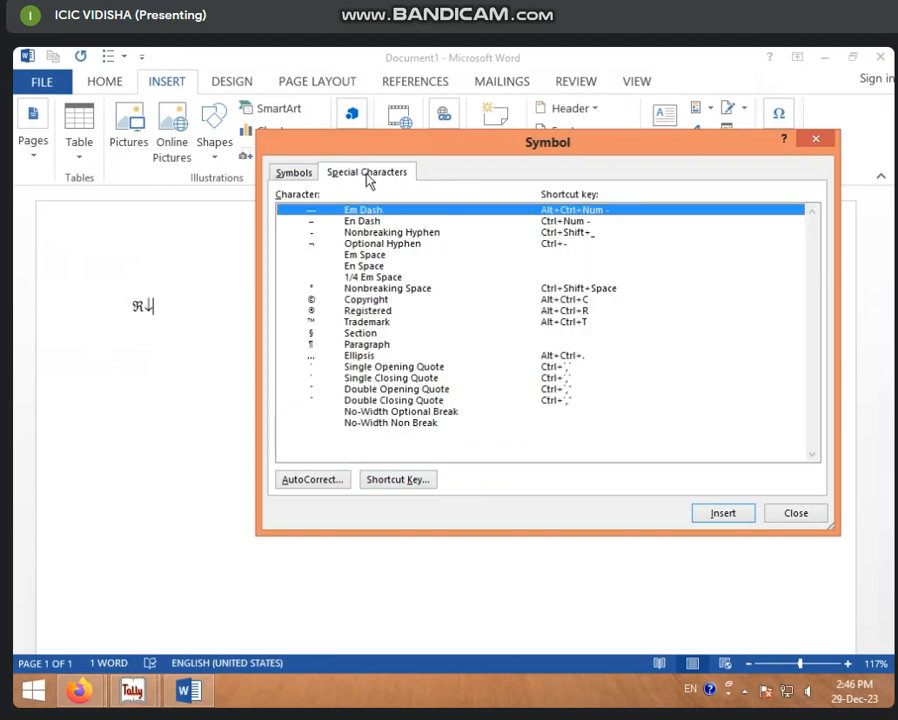
left_click(366, 265)
left_click(368, 322)
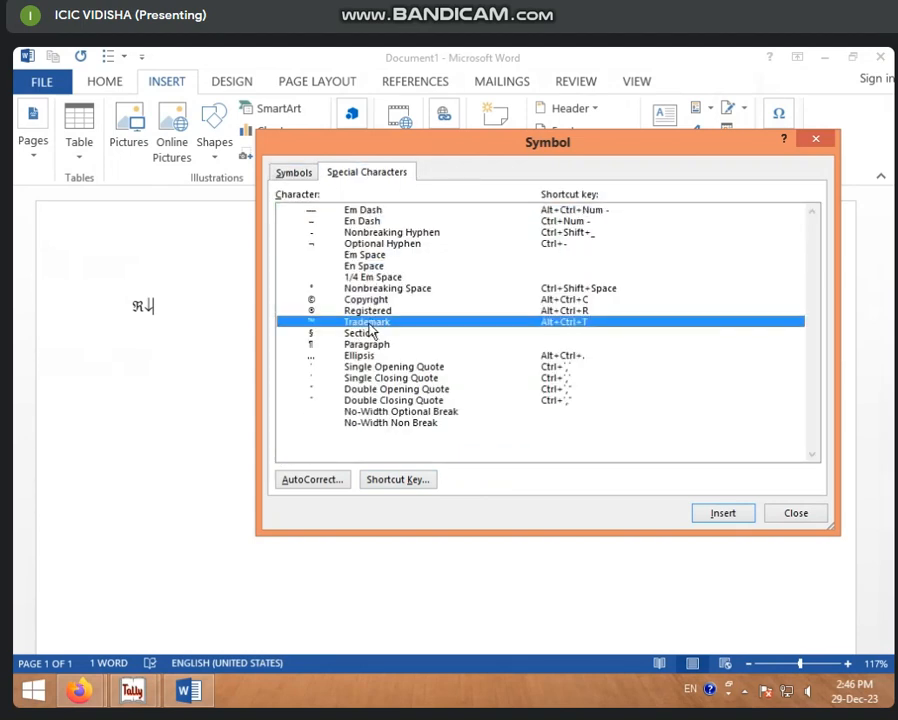
left_click(352, 302)
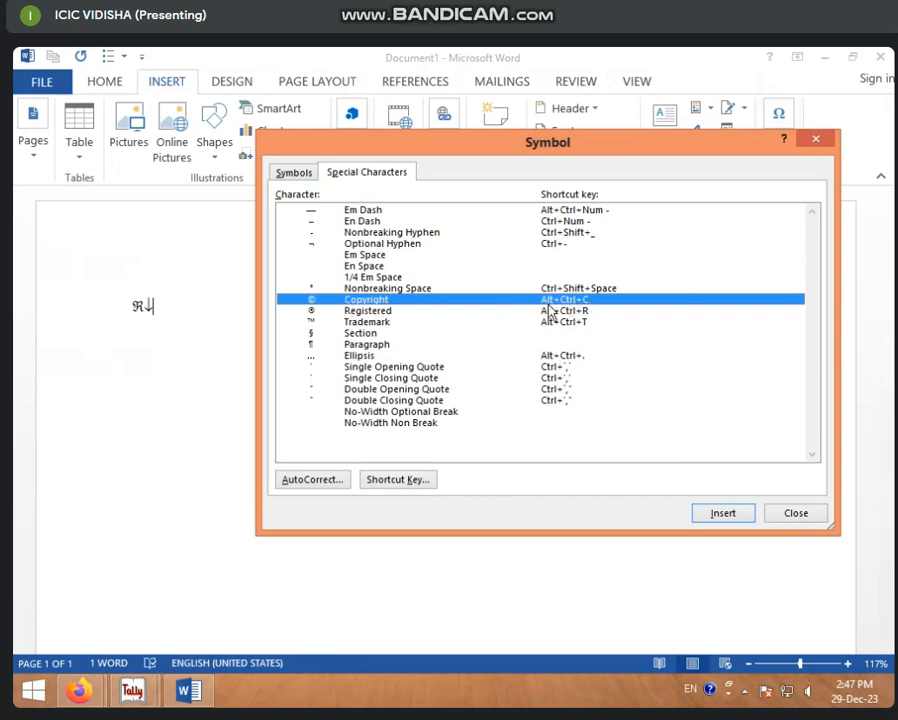
left_click(722, 516)
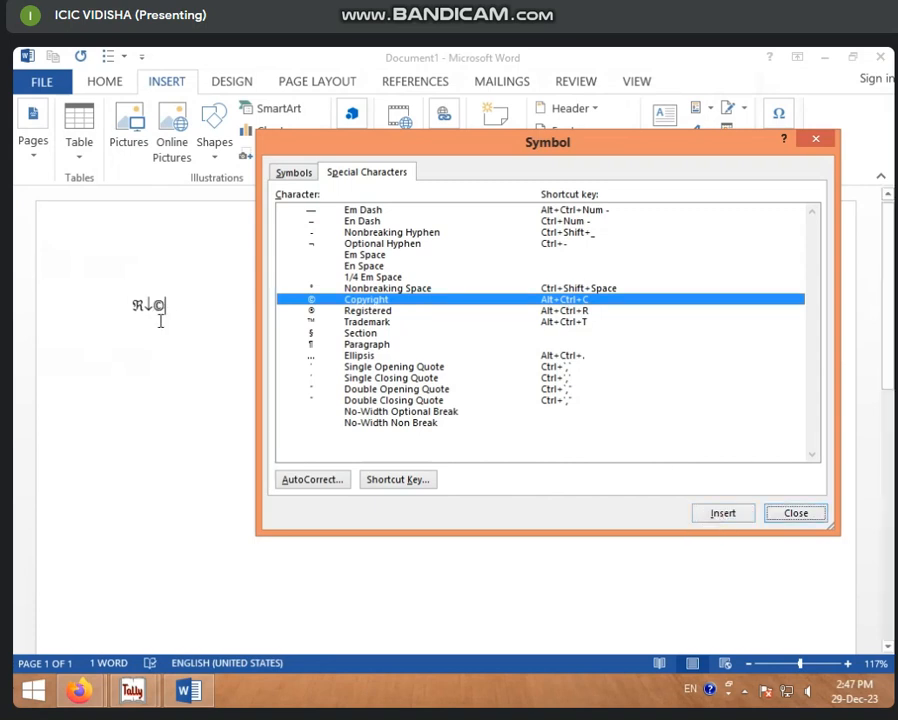
Insert the रू character (code 003A) from the Kruti Dev 010 font after the © sign.
left_click(286, 175)
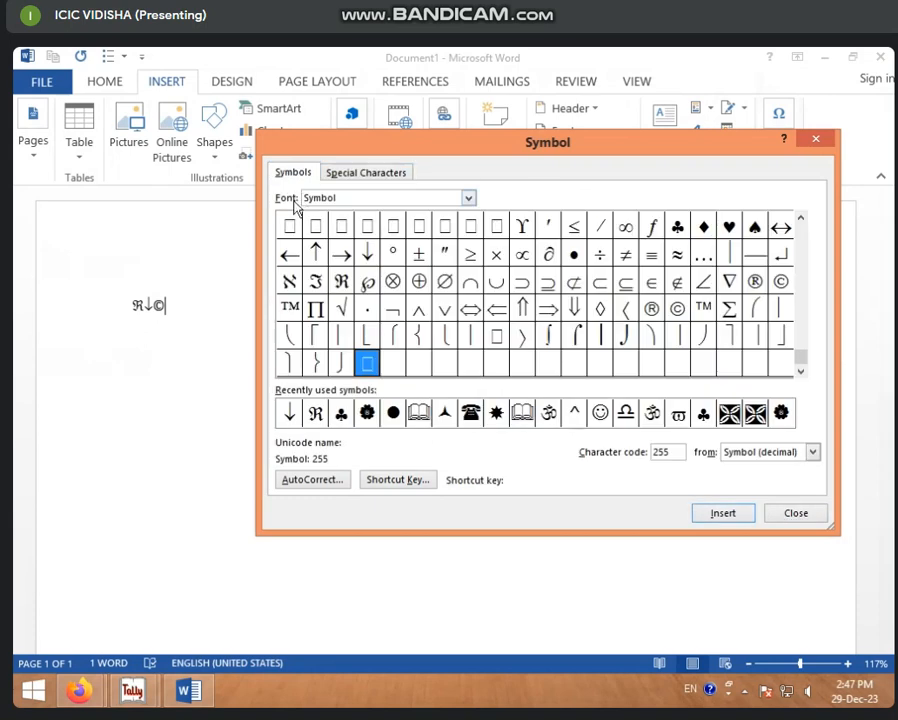
left_click(468, 198)
scroll(440, 222, "down", 20)
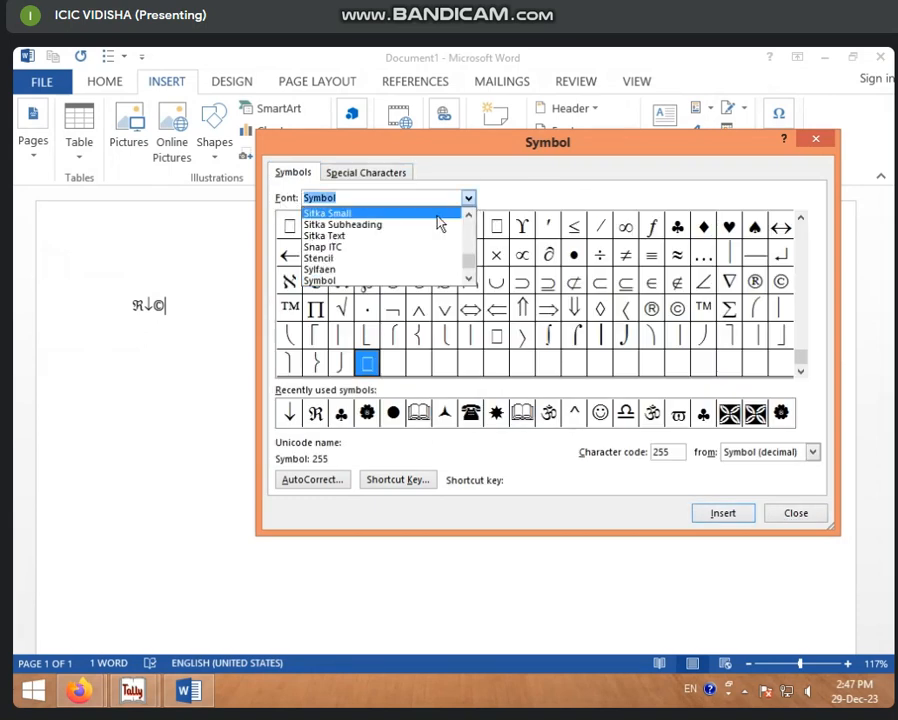
scroll(388, 268, "down", 2)
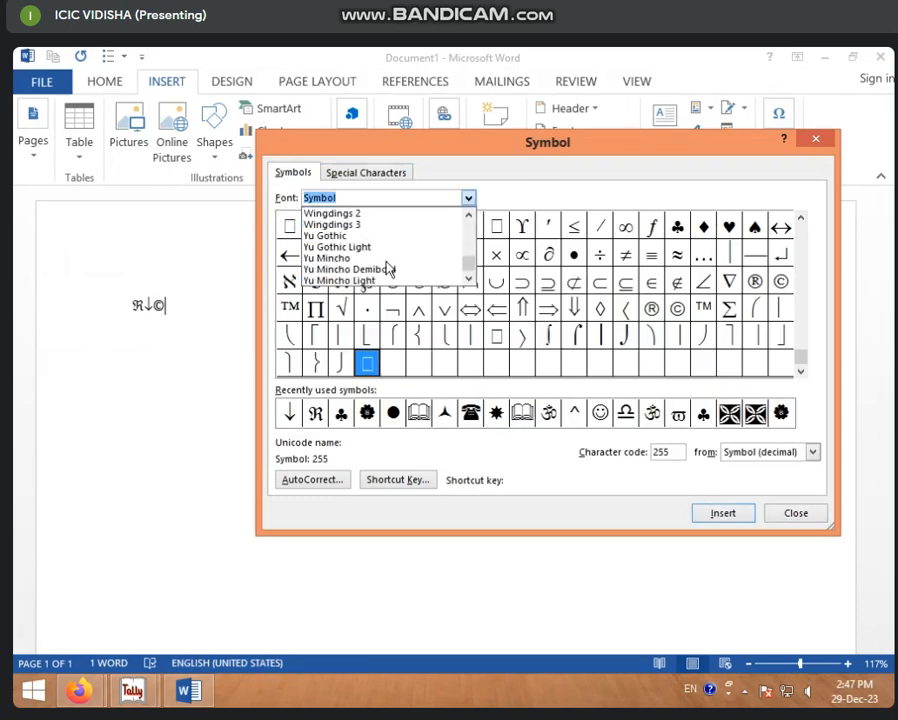
scroll(388, 268, "up", 10)
scroll(388, 268, "up", 20)
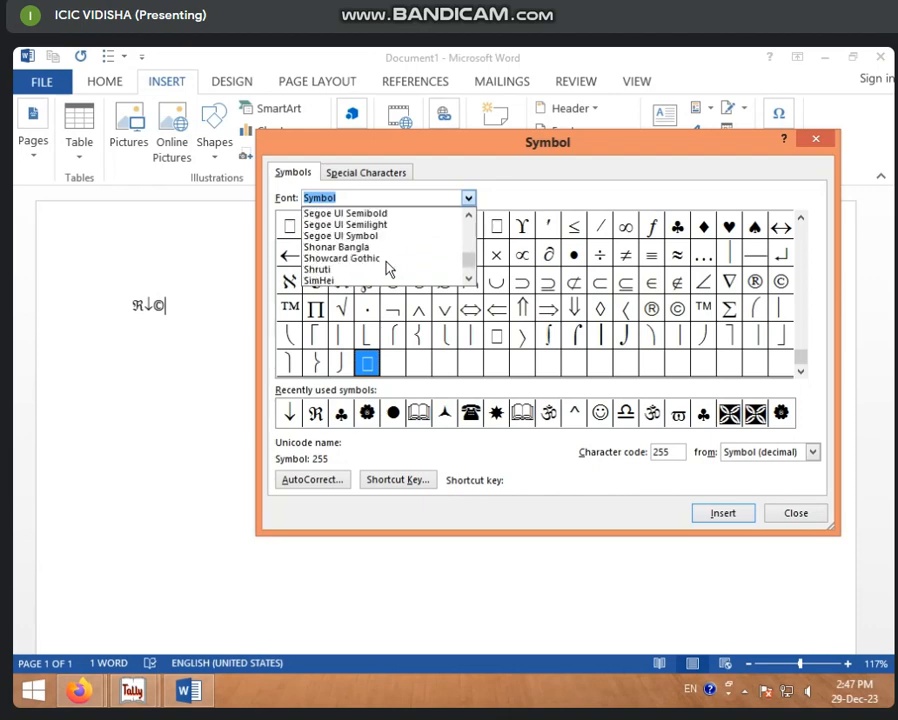
scroll(388, 268, "up", 15)
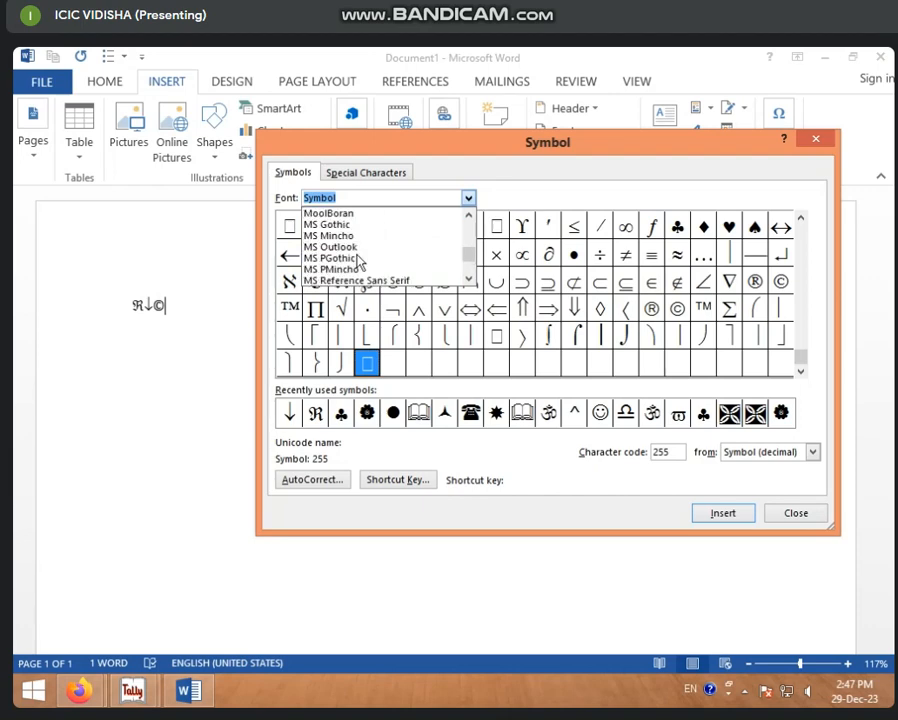
scroll(349, 225, "up", 20)
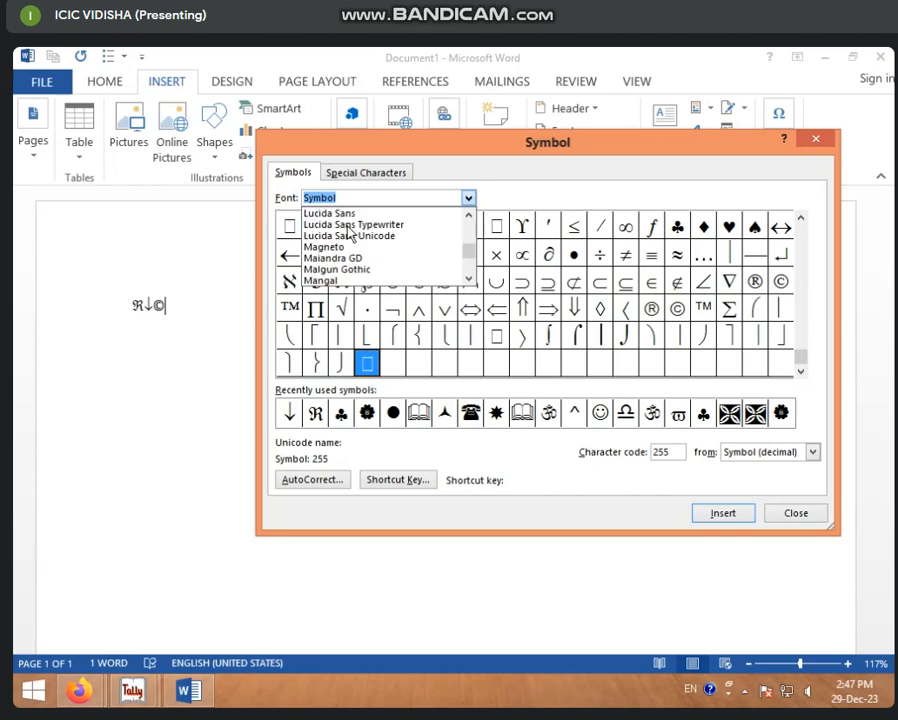
scroll(345, 230, "up", 4)
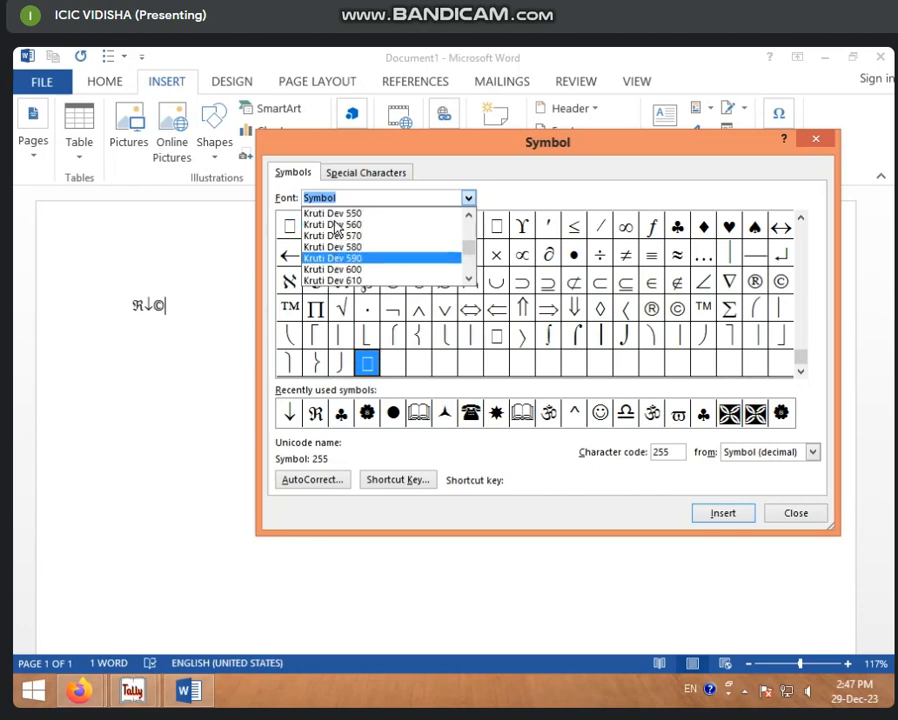
scroll(337, 229, "up", 12)
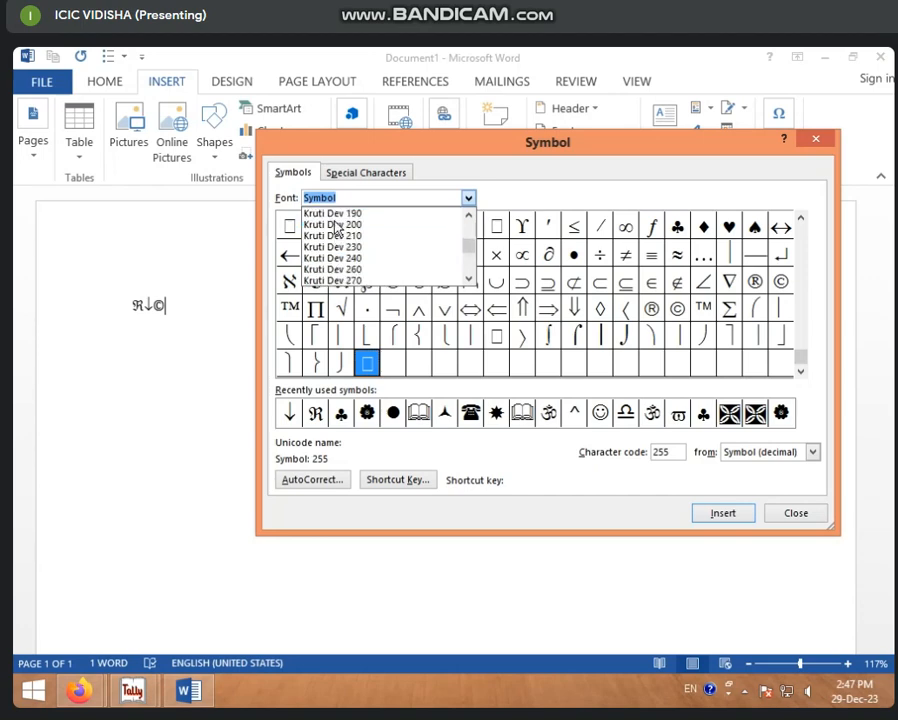
scroll(337, 229, "up", 3)
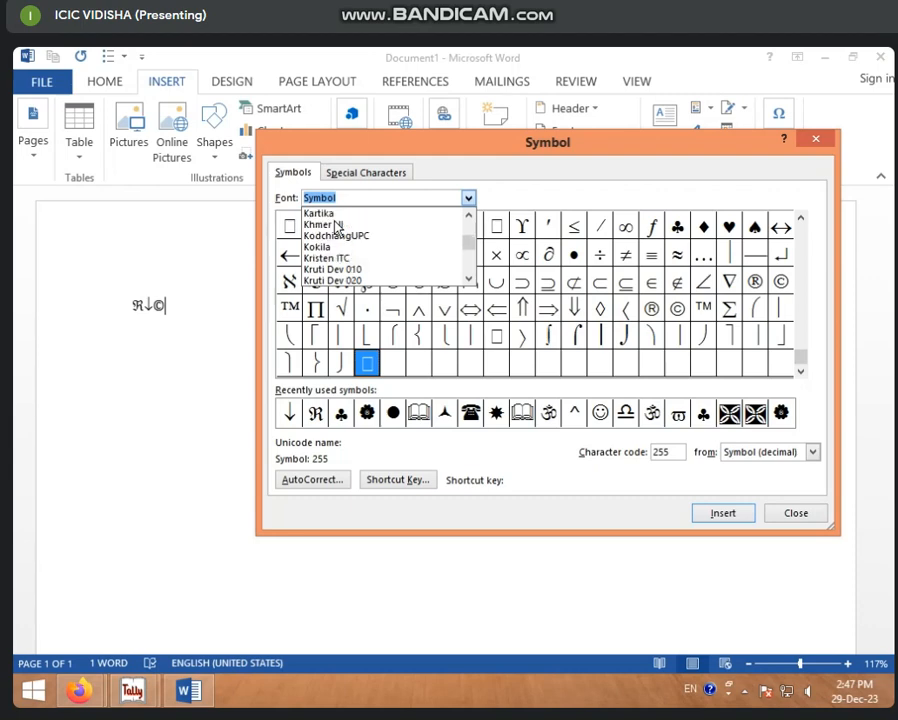
left_click(332, 272)
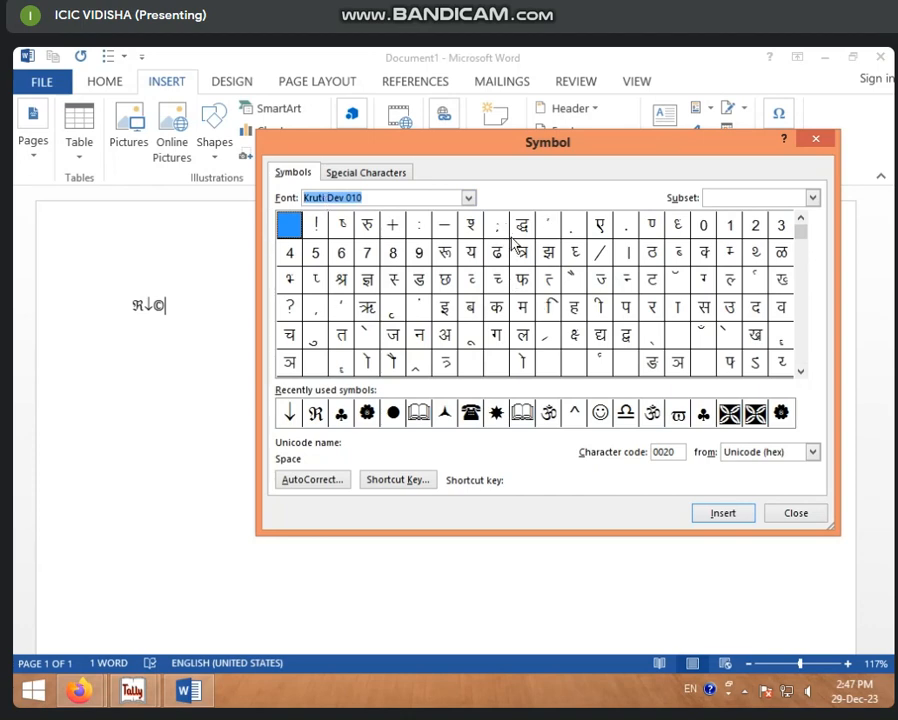
left_click(445, 252)
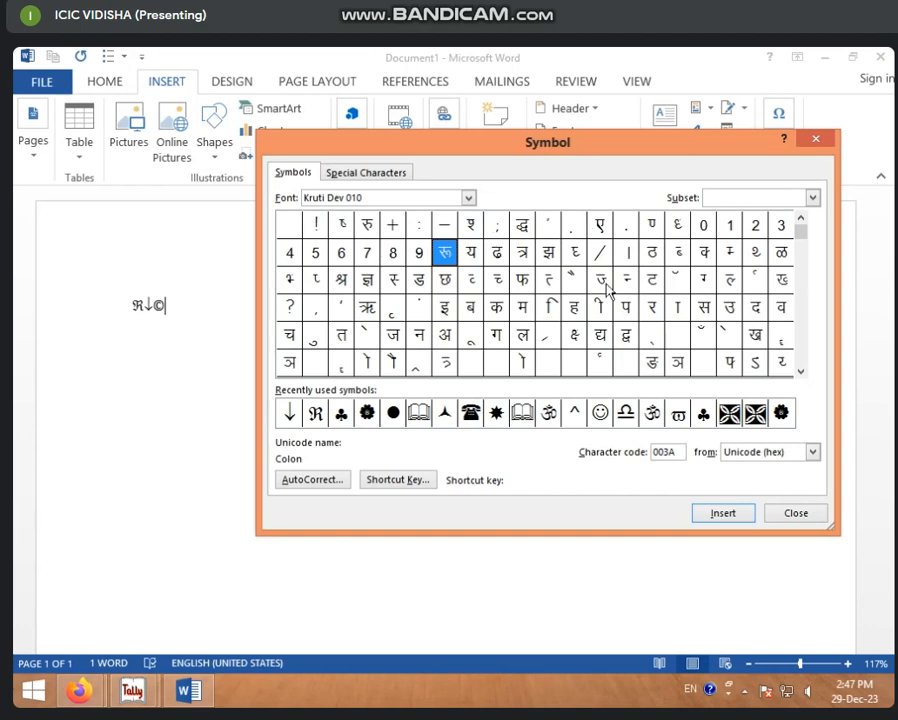
left_click(714, 513)
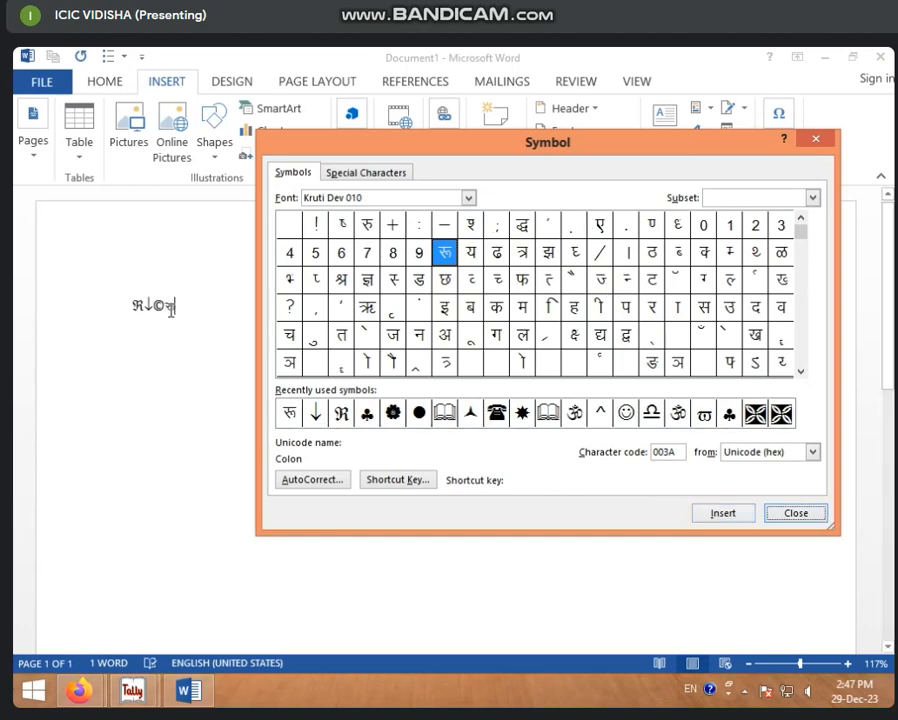
Preview other Kruti Dev 010 characters, including ठ, ट, द्व and म, and check their character codes and shortcut information without inserting any.
left_click(650, 254)
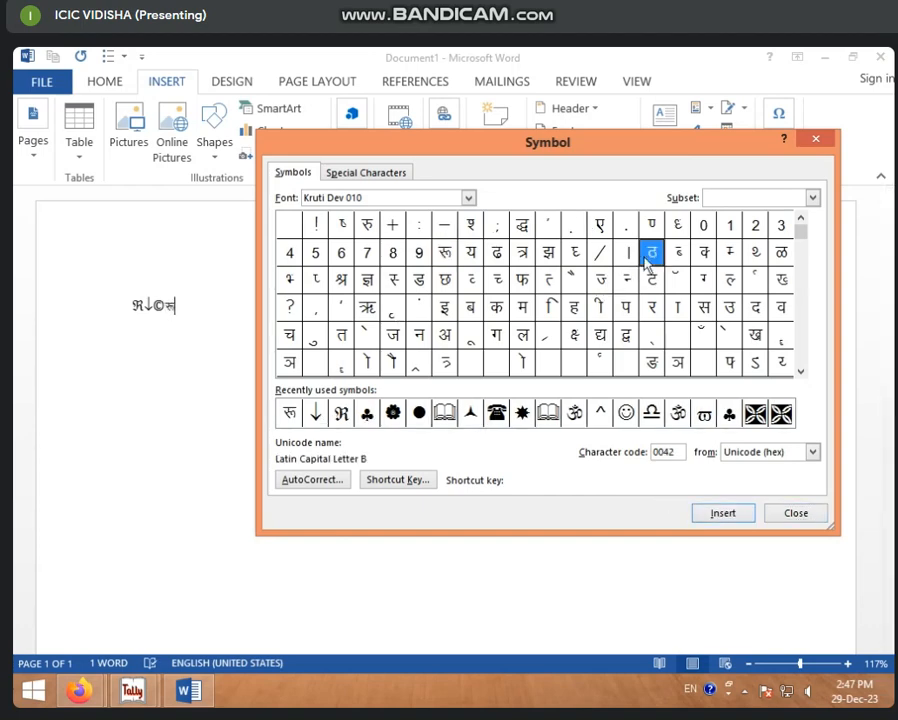
left_click(494, 280)
left_click(367, 308)
left_click(516, 307)
left_click(651, 280)
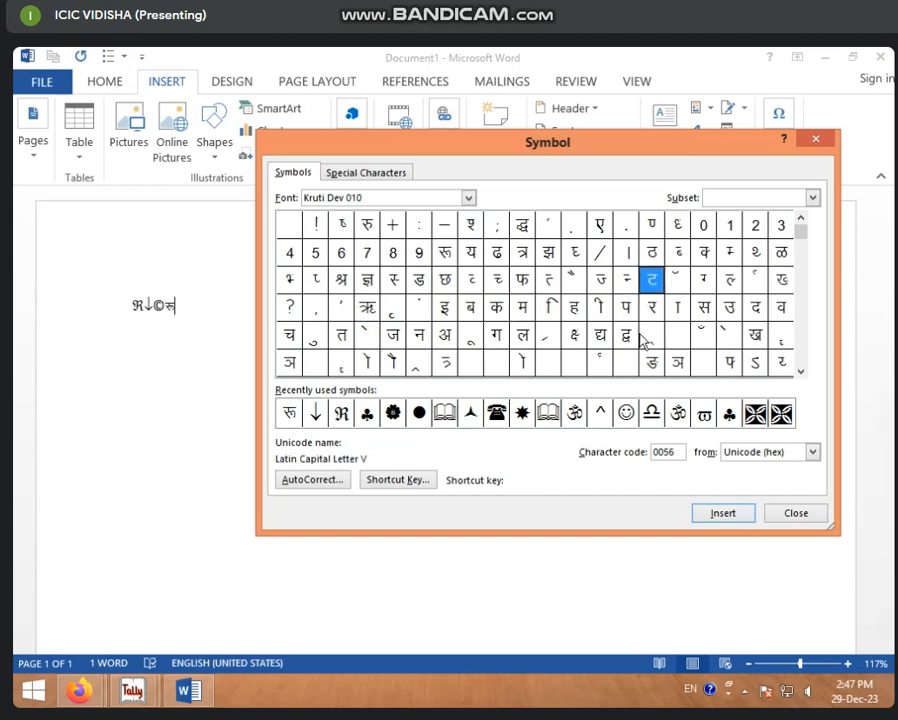
left_click(651, 335)
left_click(624, 335)
left_click(444, 363)
left_click(392, 363)
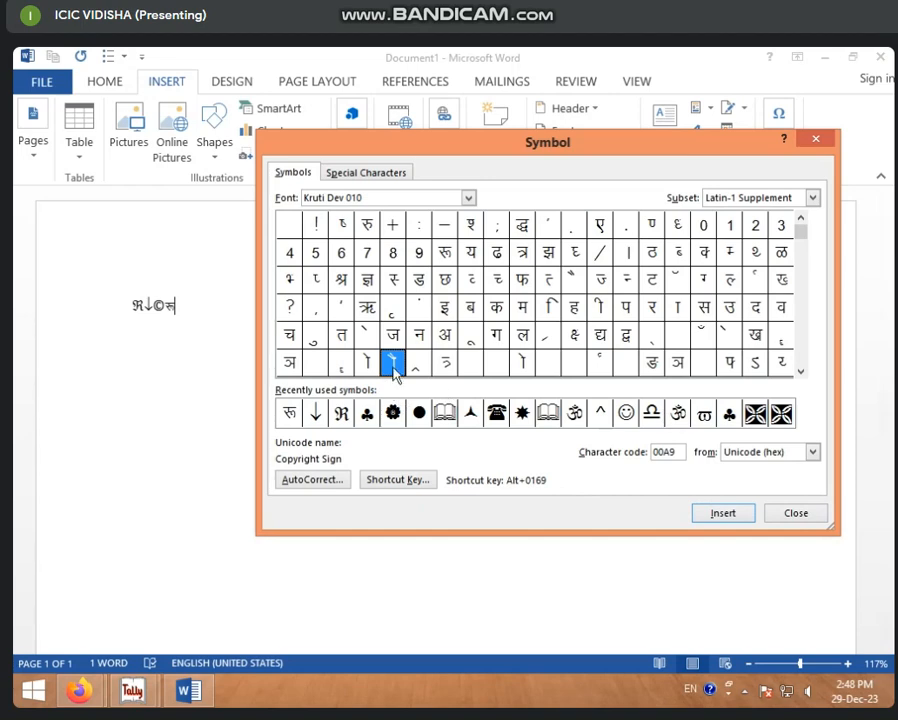
left_click(520, 309)
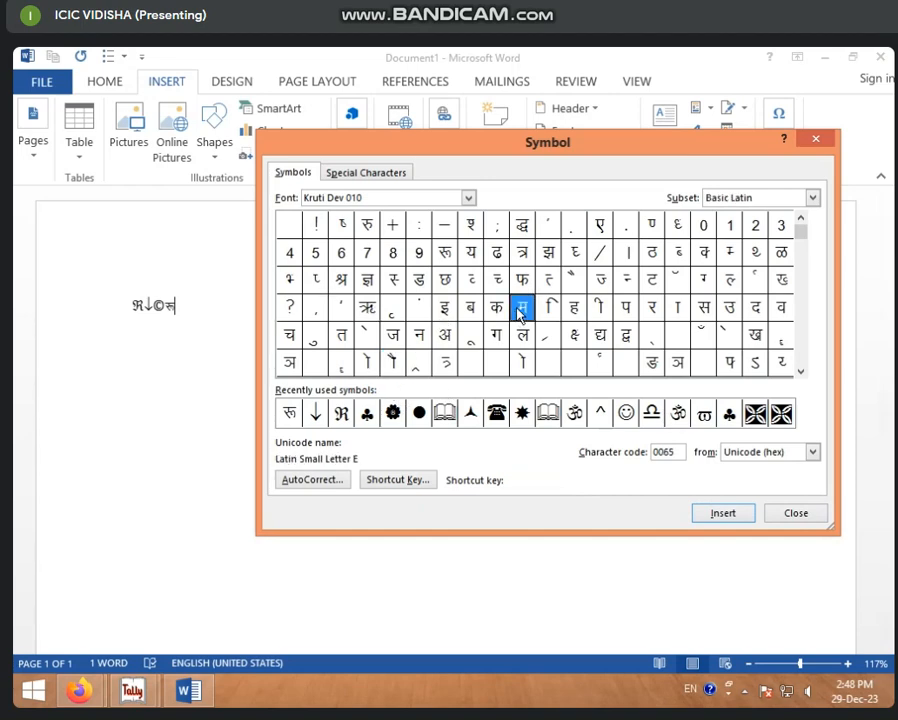
Insert the Kruti Dev 010 ँ mark (code 00A1) after रू and close the Symbol dialog.
left_click(708, 337)
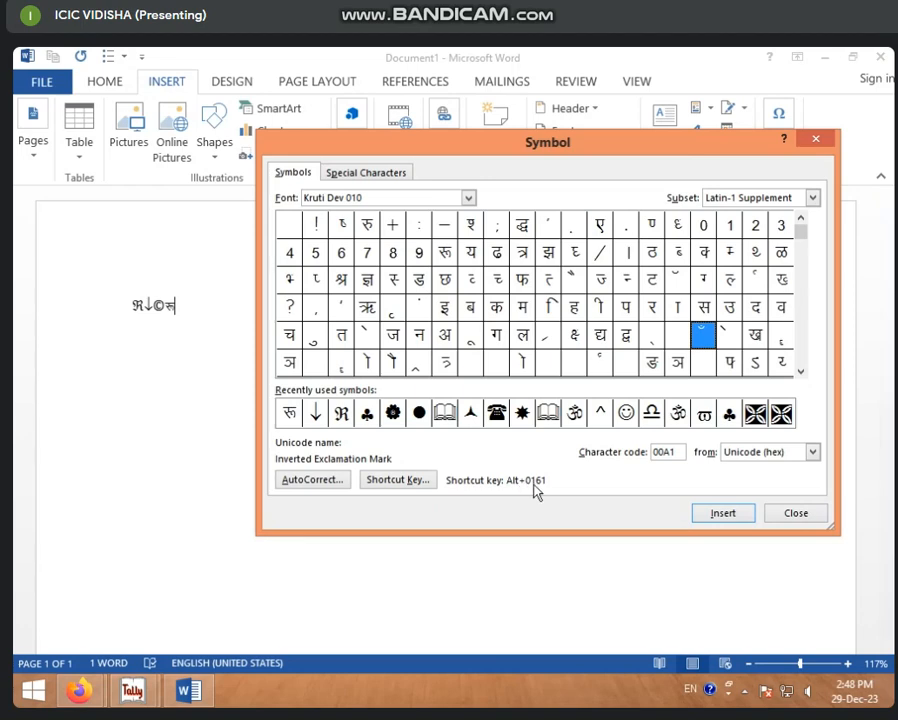
left_click(716, 513)
left_click(795, 513)
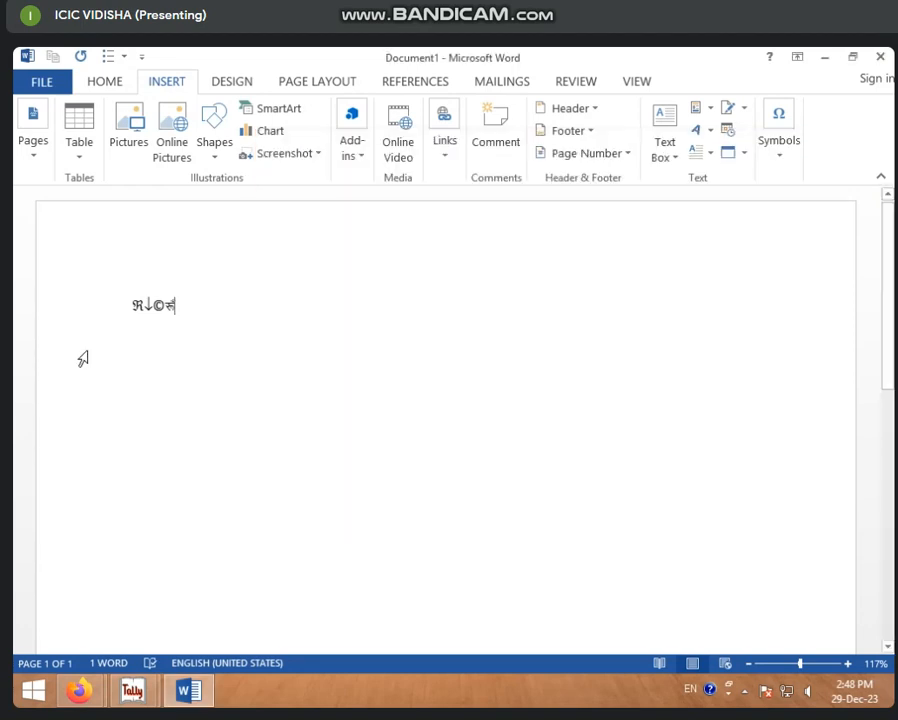
Start a new line below the inserted symbols and increase its font size to 24.
key("Return")
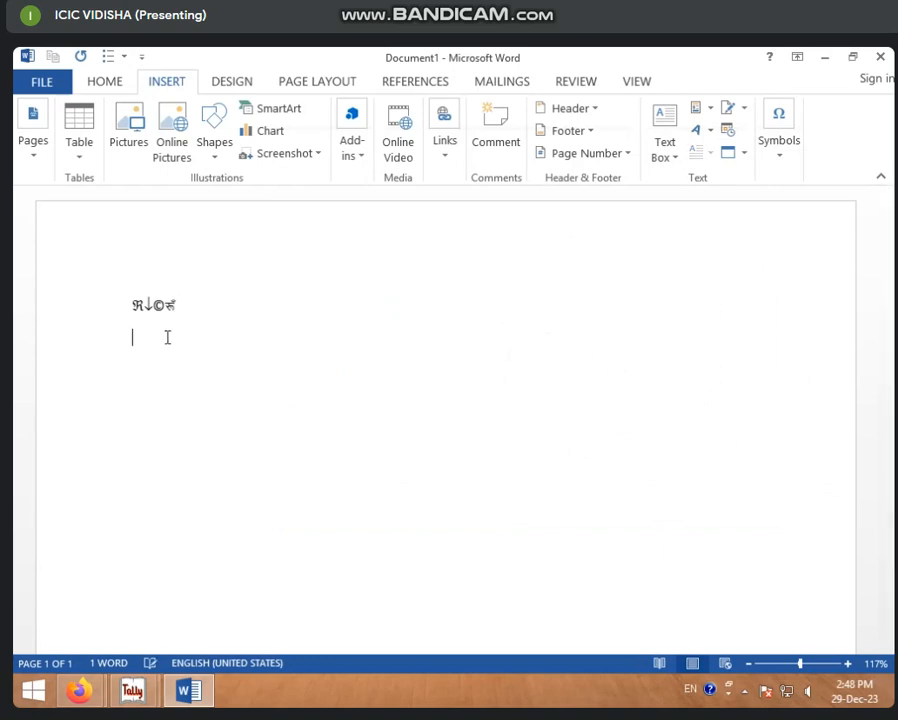
left_click(106, 82)
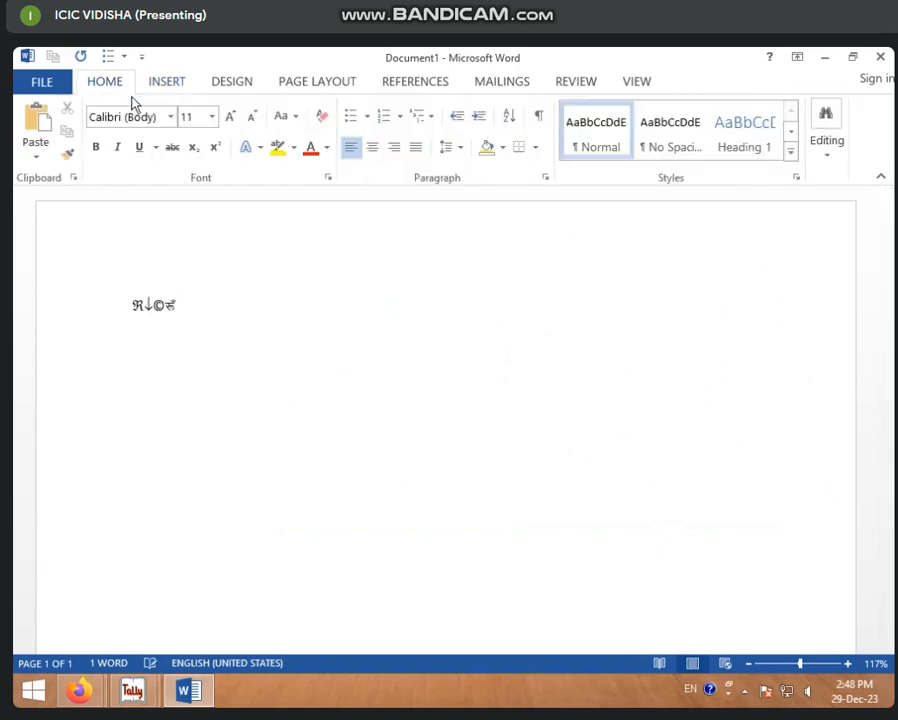
left_click(231, 117)
left_click(231, 117)
left_click(231, 117)
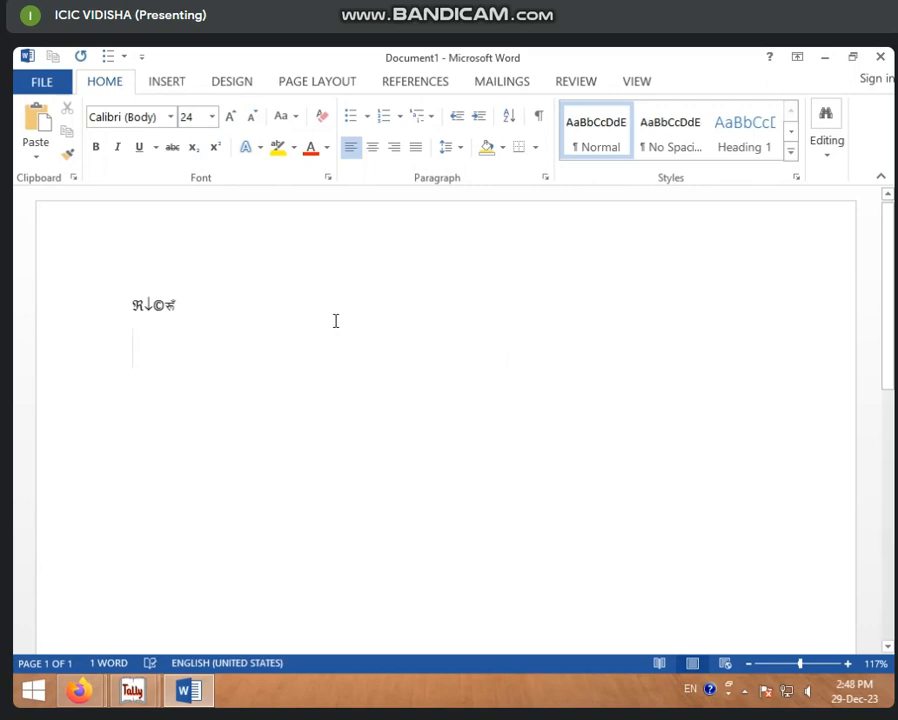
Try entering the character with code 0161 in Calibri on the new line, and delete it.
type("i")
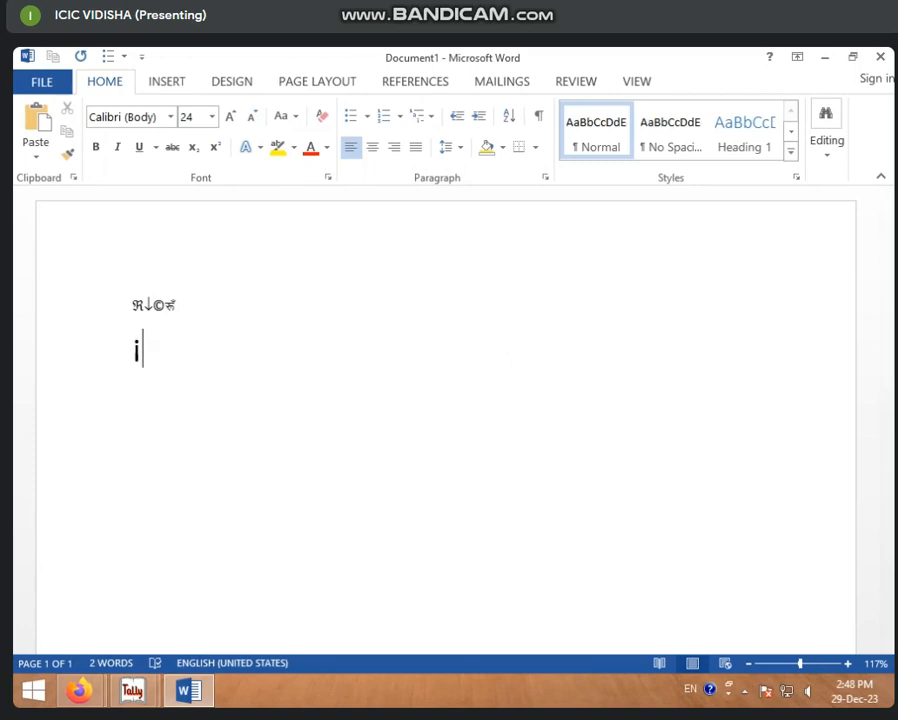
key("BackSpace")
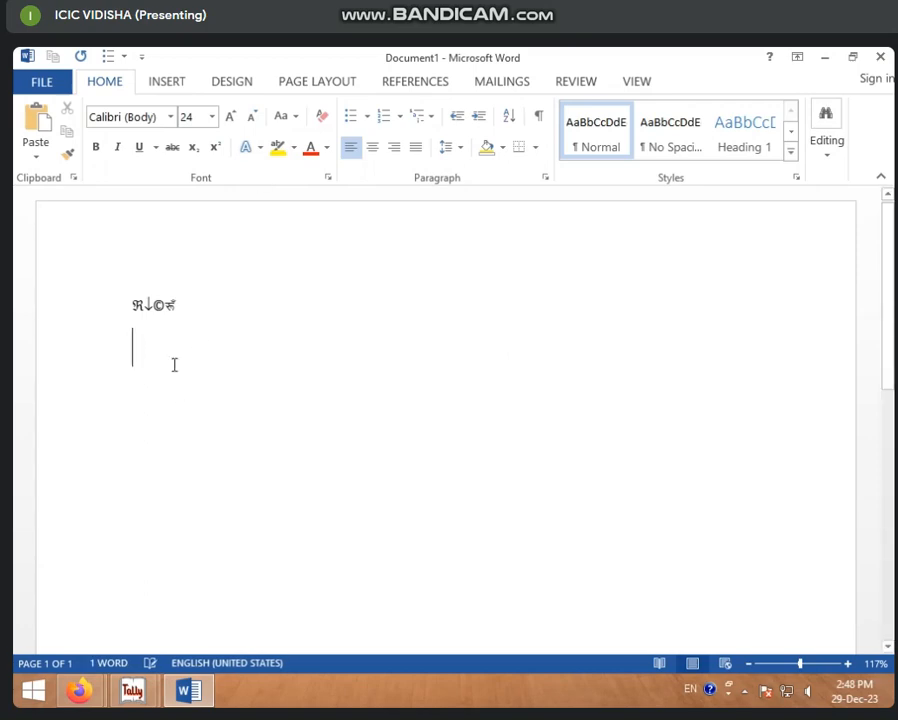
Set the new line's font to Kruti Dev 010 and enter the ँ mark with character code 0161.
left_click(170, 117)
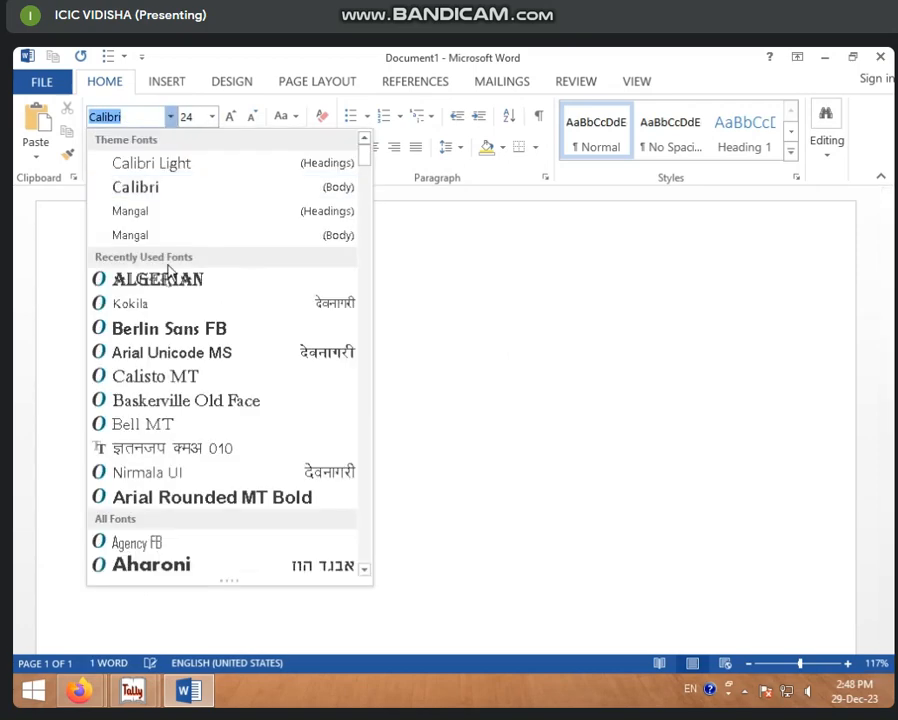
scroll(174, 358, "down", 10)
scroll(180, 370, "up", 5)
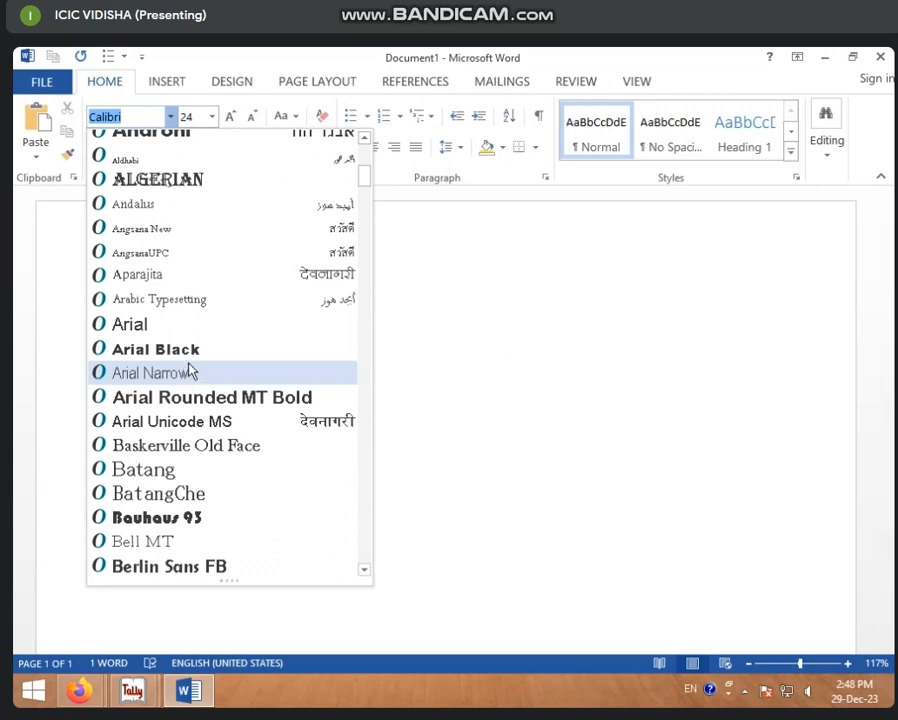
scroll(190, 371, "down", 2)
scroll(190, 371, "up", 1)
scroll(190, 370, "down", 6)
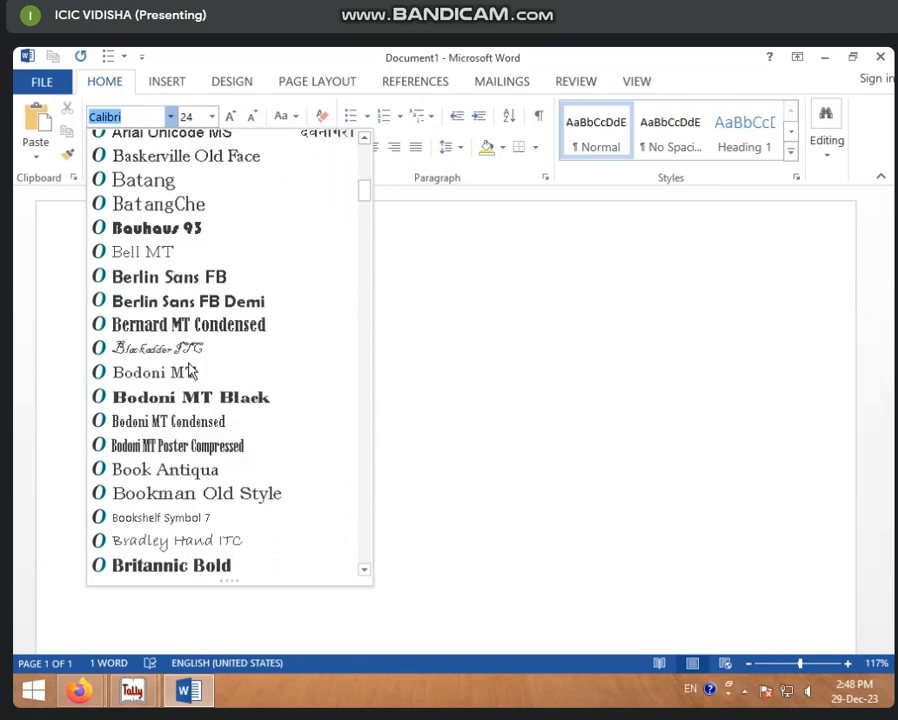
scroll(190, 371, "down", 8)
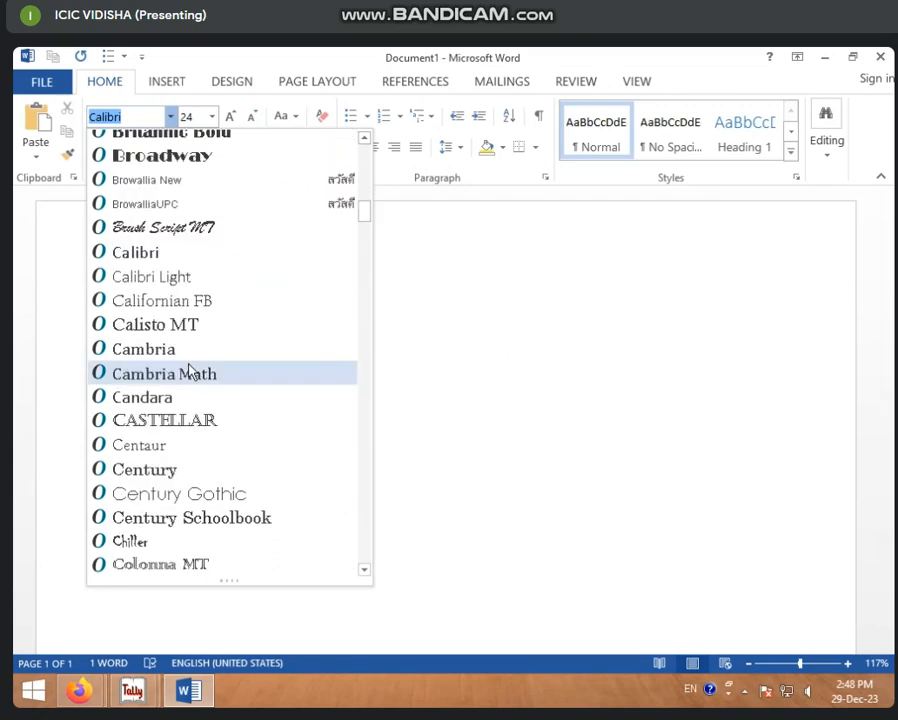
scroll(190, 371, "down", 13)
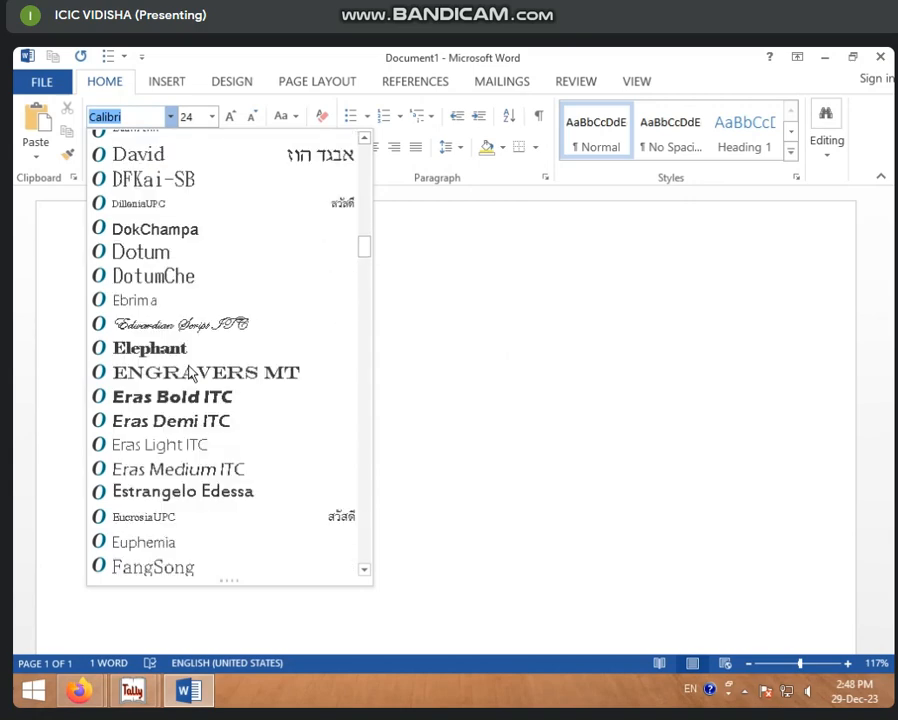
scroll(192, 373, "down", 15)
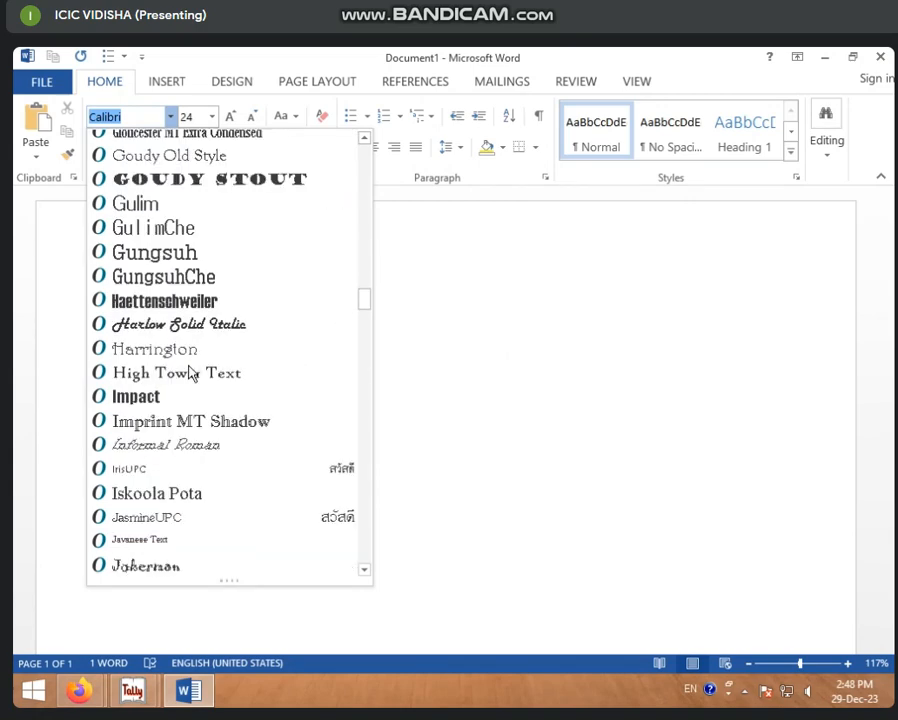
scroll(192, 371, "up", 2)
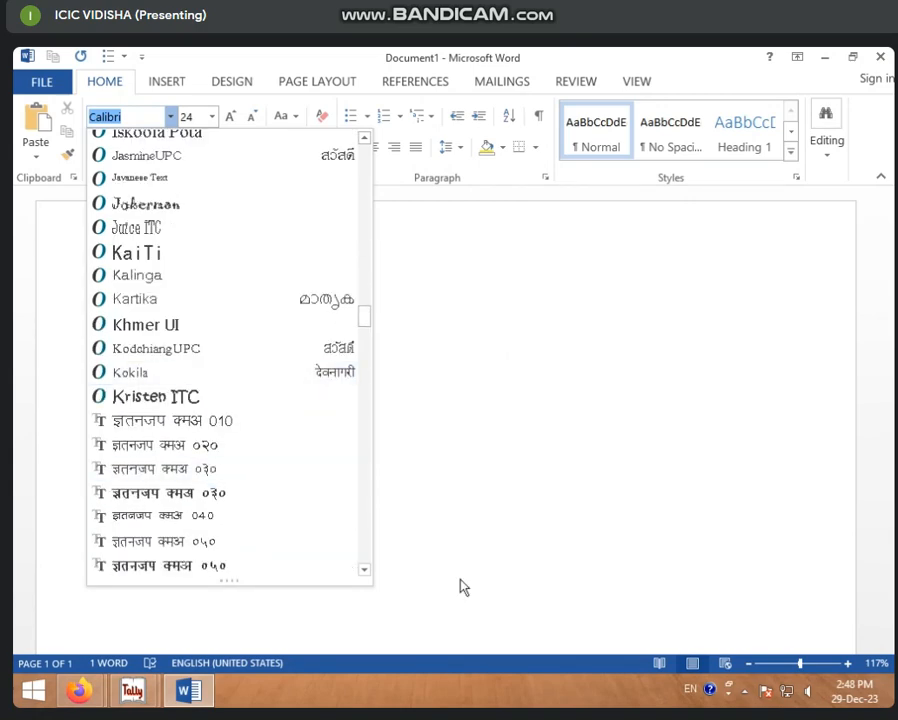
left_click(233, 424)
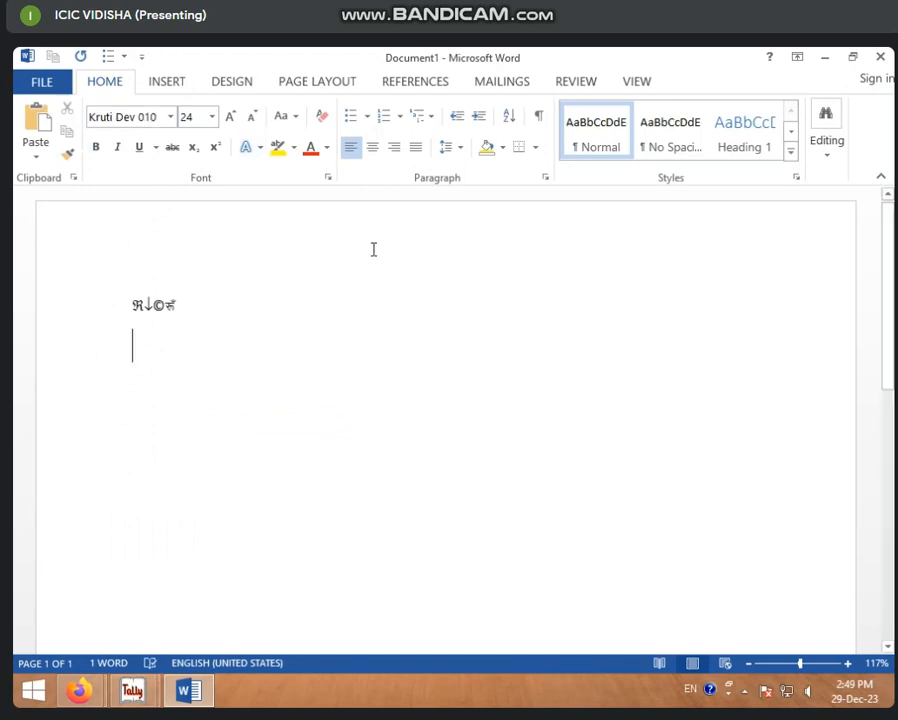
type("ँ")
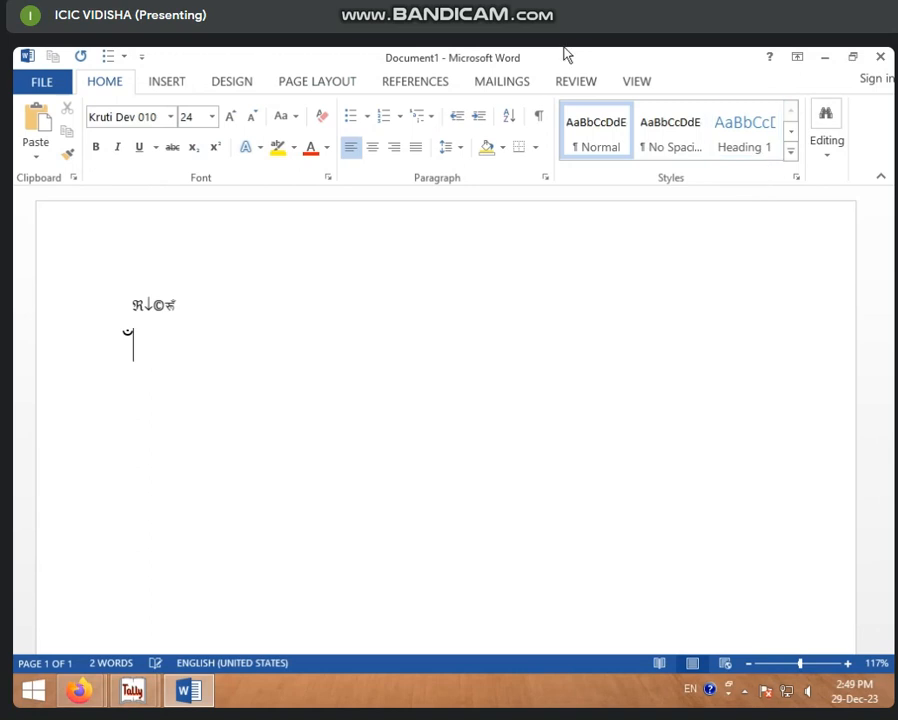
Search Windows for Character Map and open it.
left_click(33, 690)
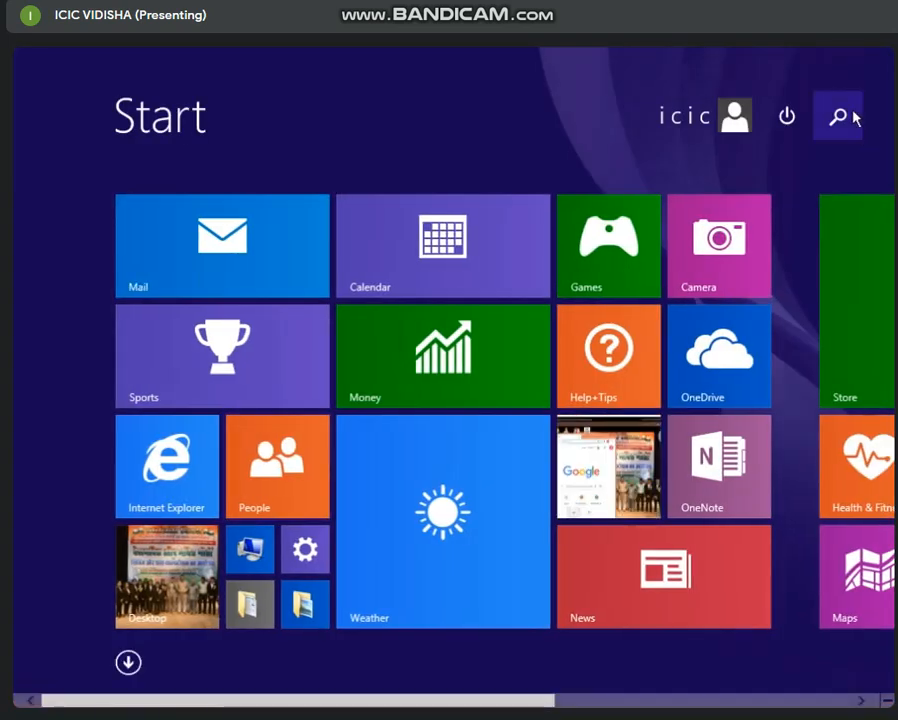
left_click(852, 117)
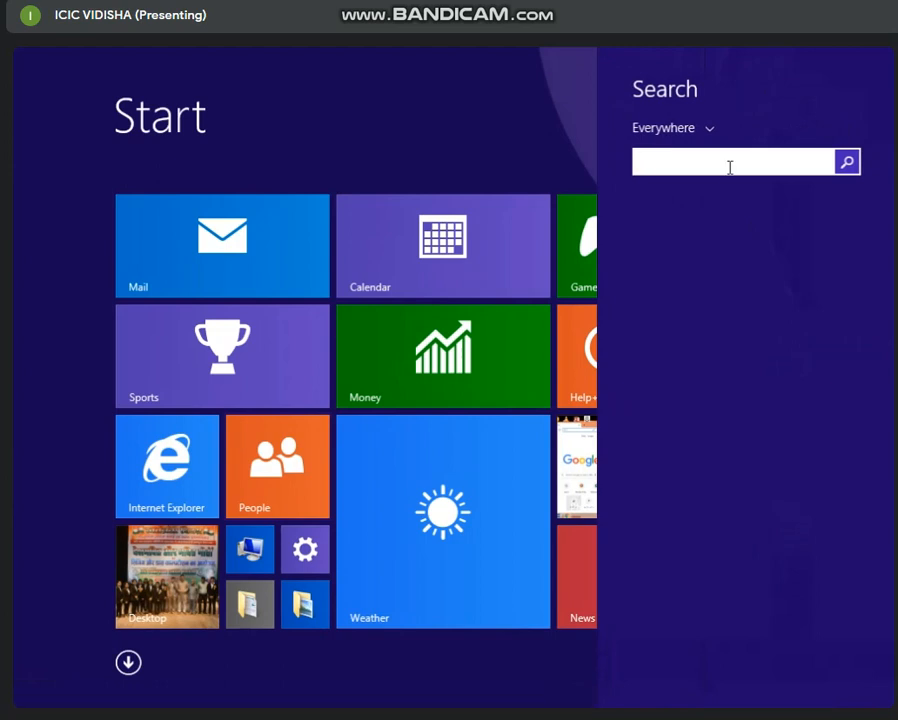
type("cj")
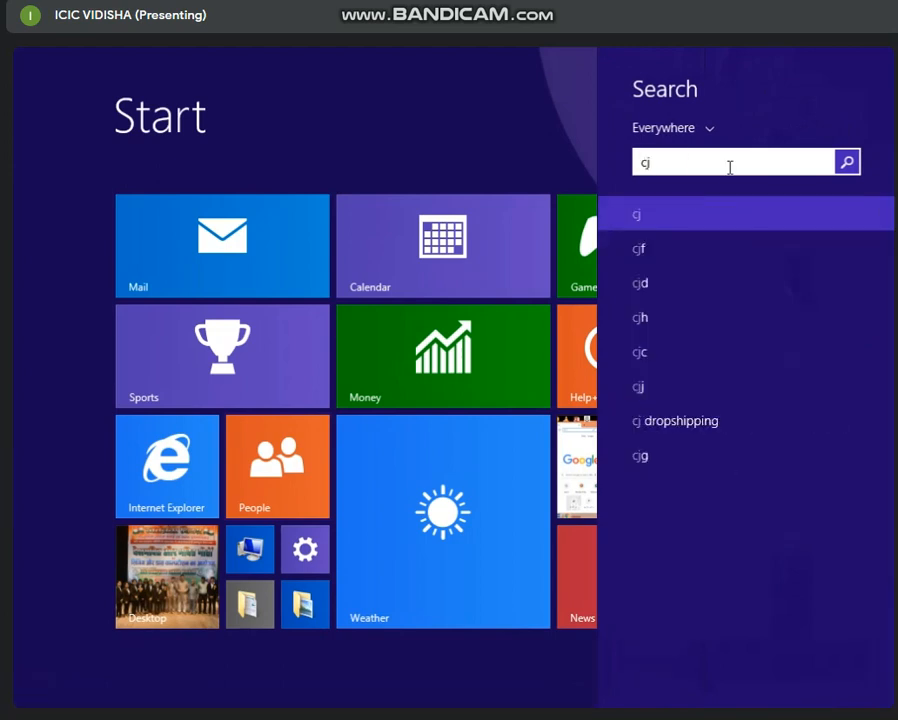
key("BackSpace")
type("ha")
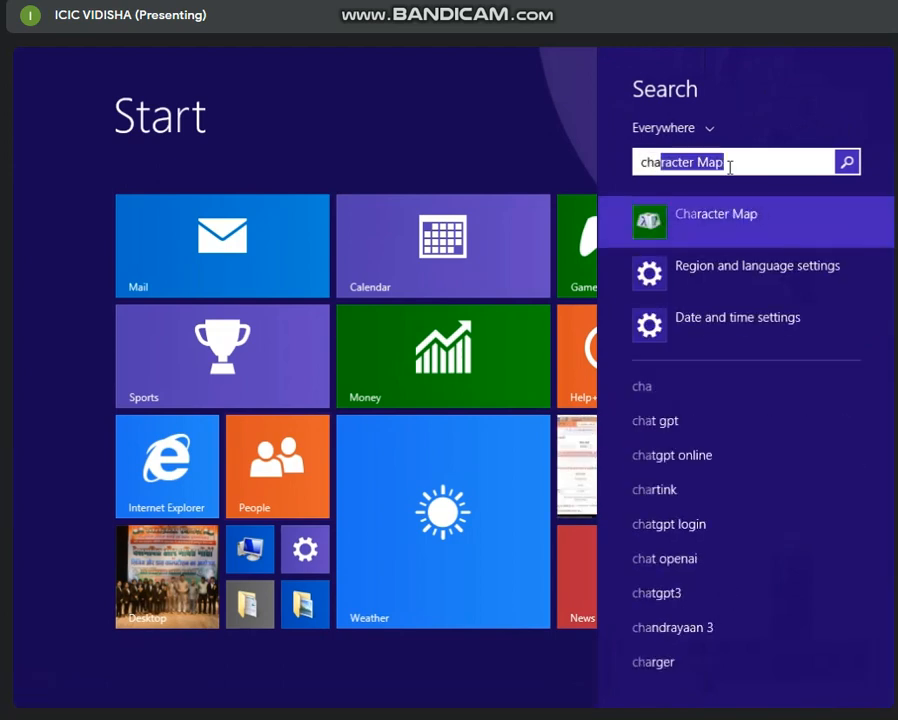
type("ra")
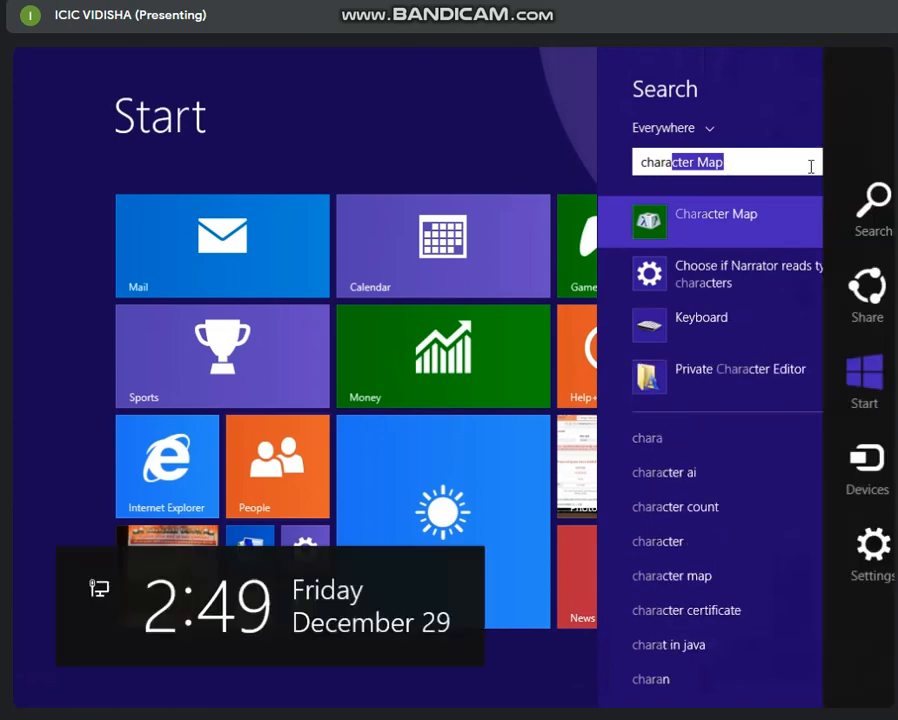
left_click(700, 224)
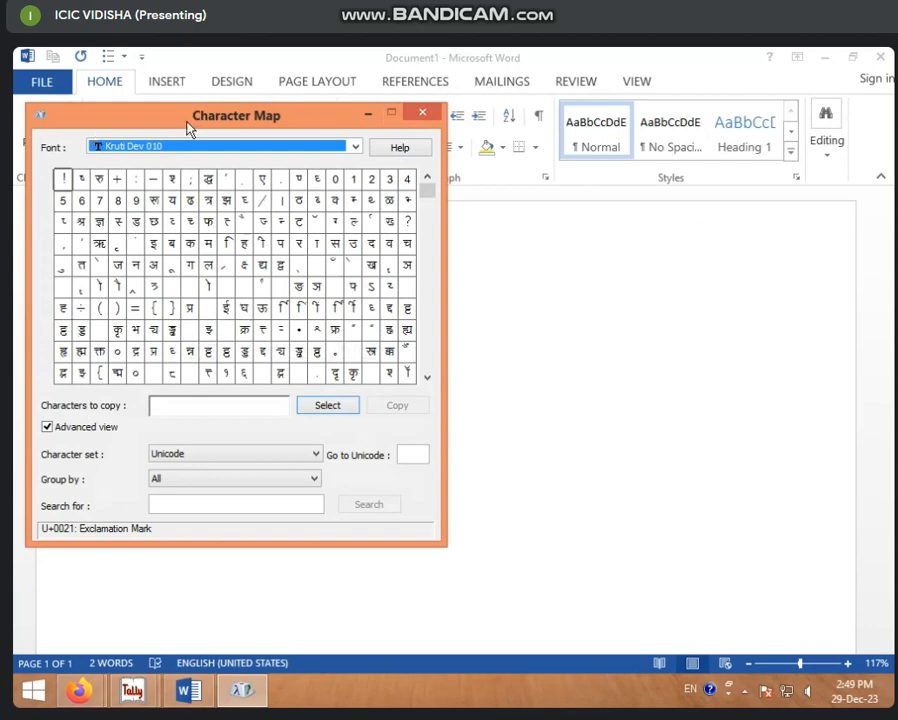
Move Character Map clear of the inserted symbols and examine the keystroke codes of the Kruti Dev 010 characters U+00EF and U+00D1.
left_click_drag(188, 120, 377, 136)
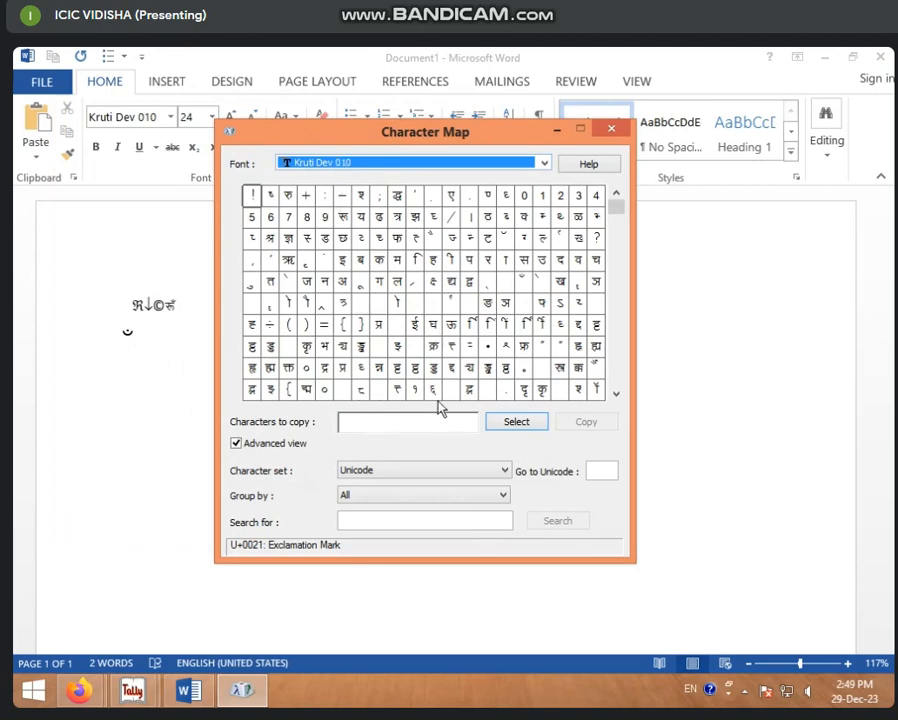
left_click(489, 371)
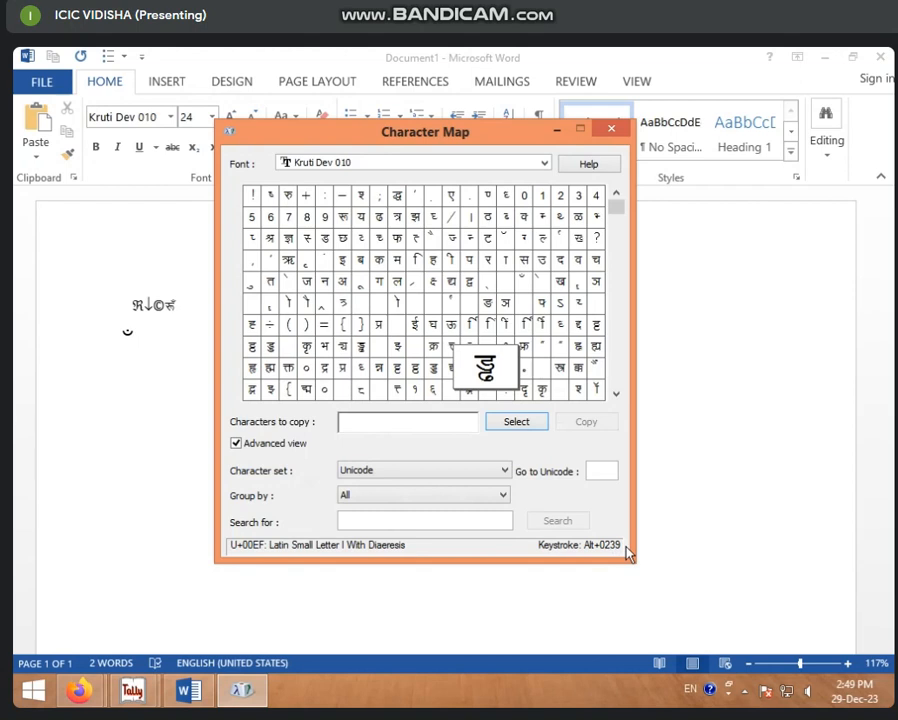
left_click(307, 345)
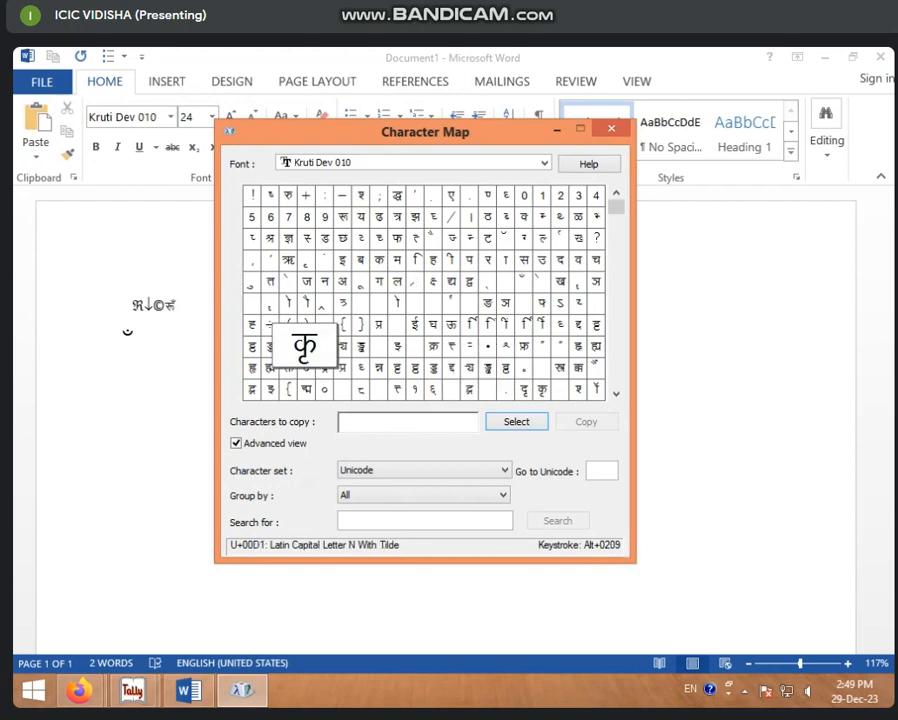
Copy the Kruti Dev 010 character ऋ (U+005F) from Character Map and paste it after the ँ mark in the Word document.
left_click(287, 260)
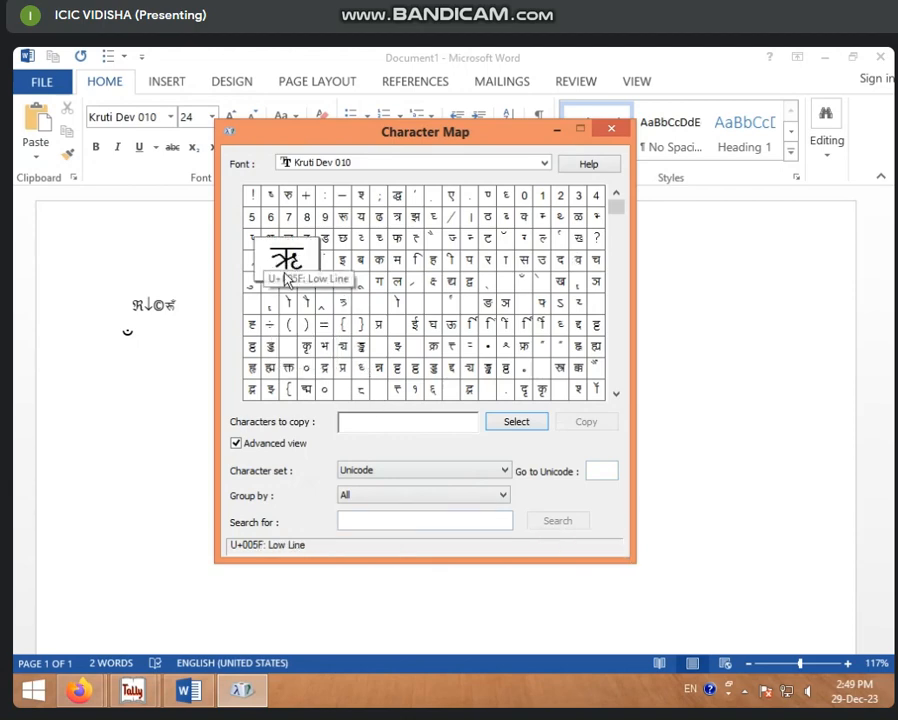
left_click(506, 430)
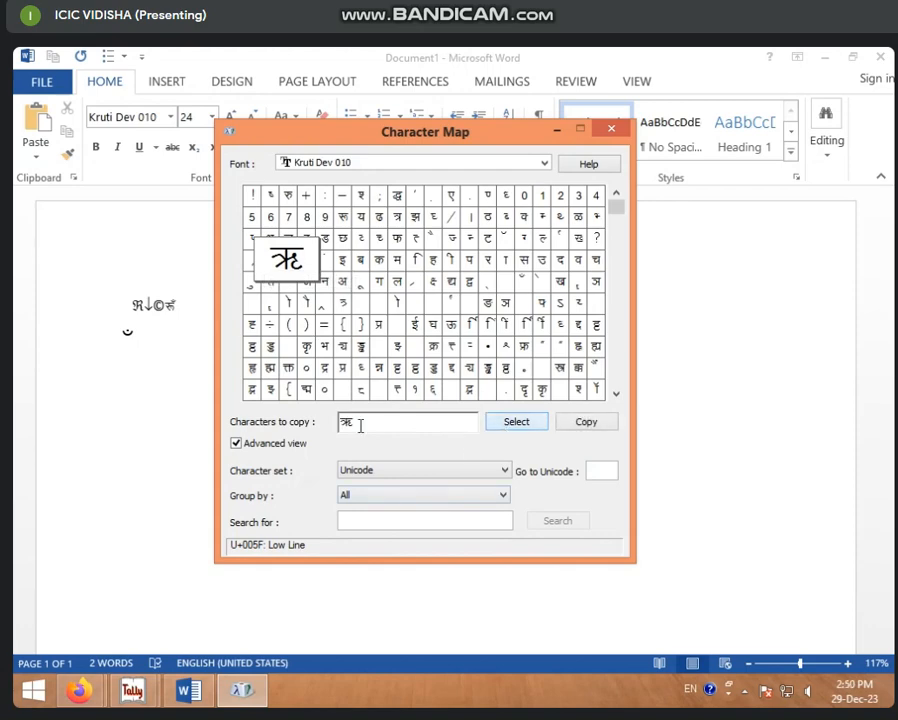
left_click(583, 423)
left_click(555, 130)
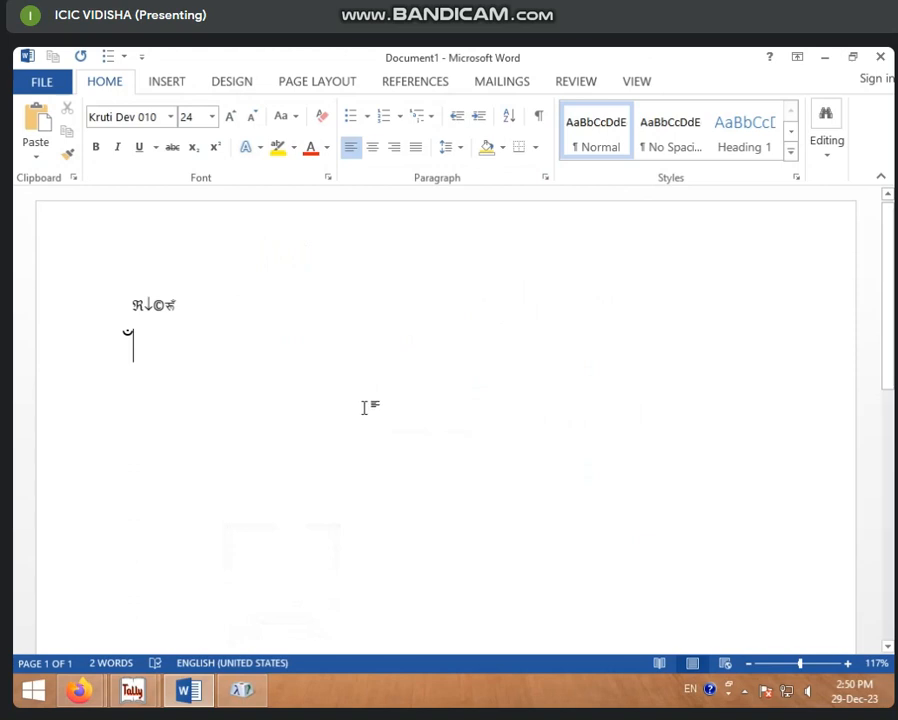
key("ctrl+v")
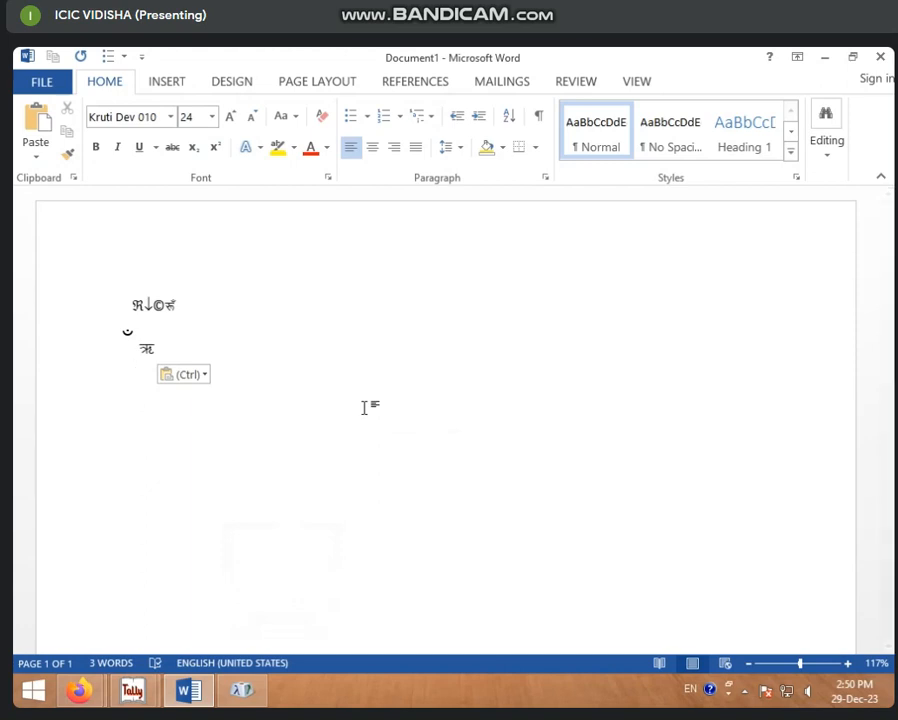
Delete all the inserted symbols and characters from the document.
left_click_drag(130, 296, 238, 378)
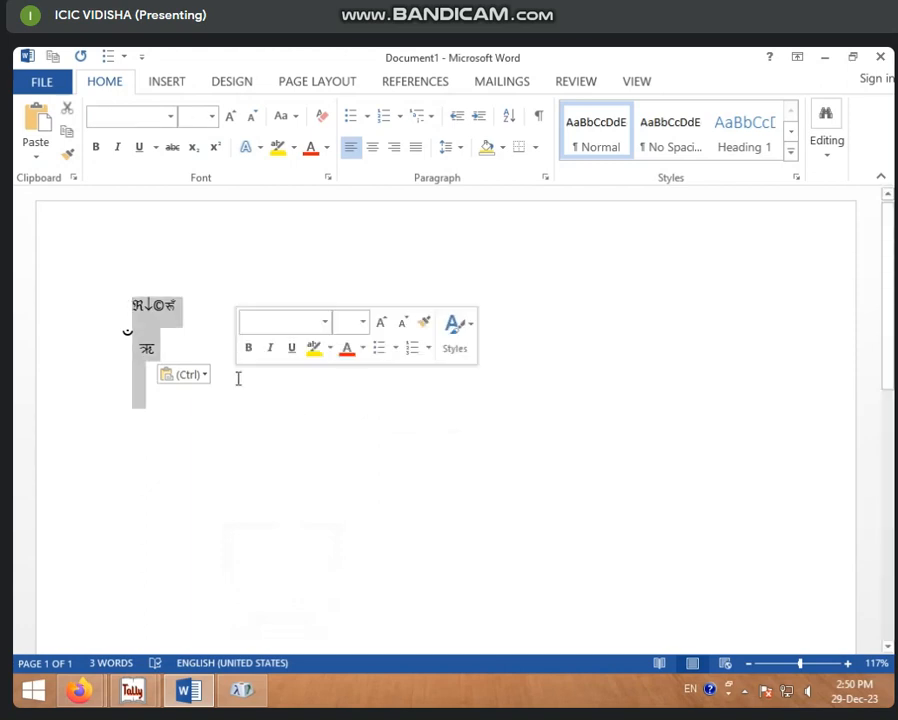
key("Delete")
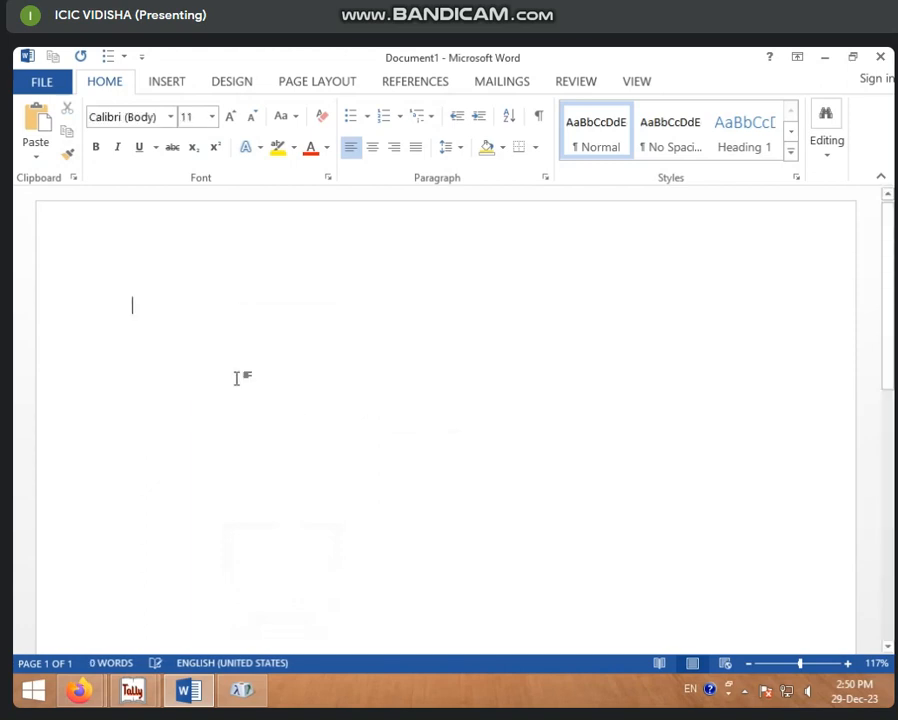
Check the keystroke code of the U+00B0 character in Character Map, browse its available fonts, and close Character Map.
left_click(254, 694)
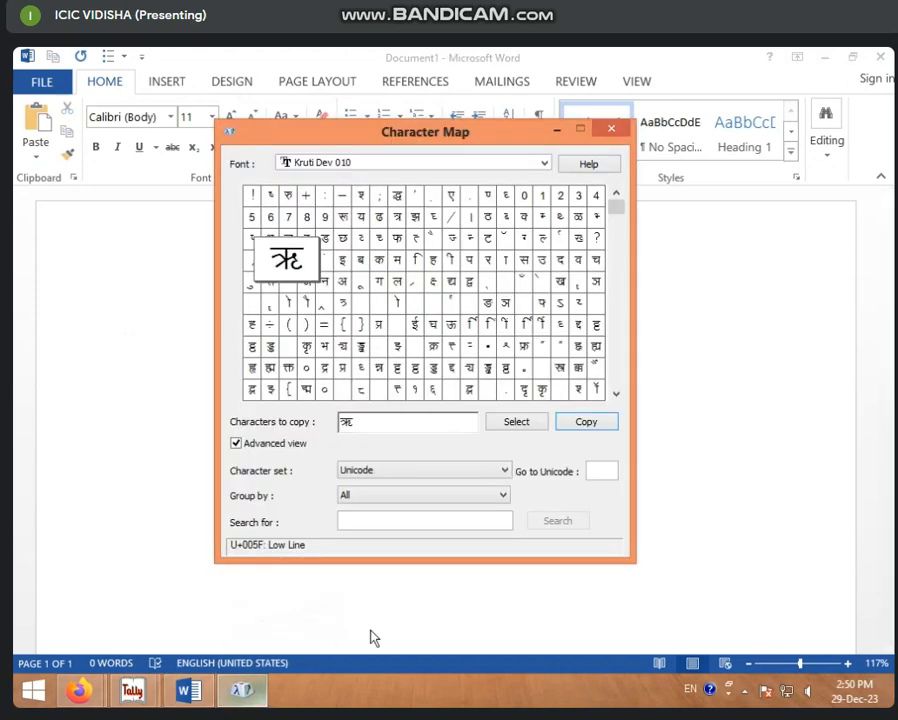
left_click(432, 302)
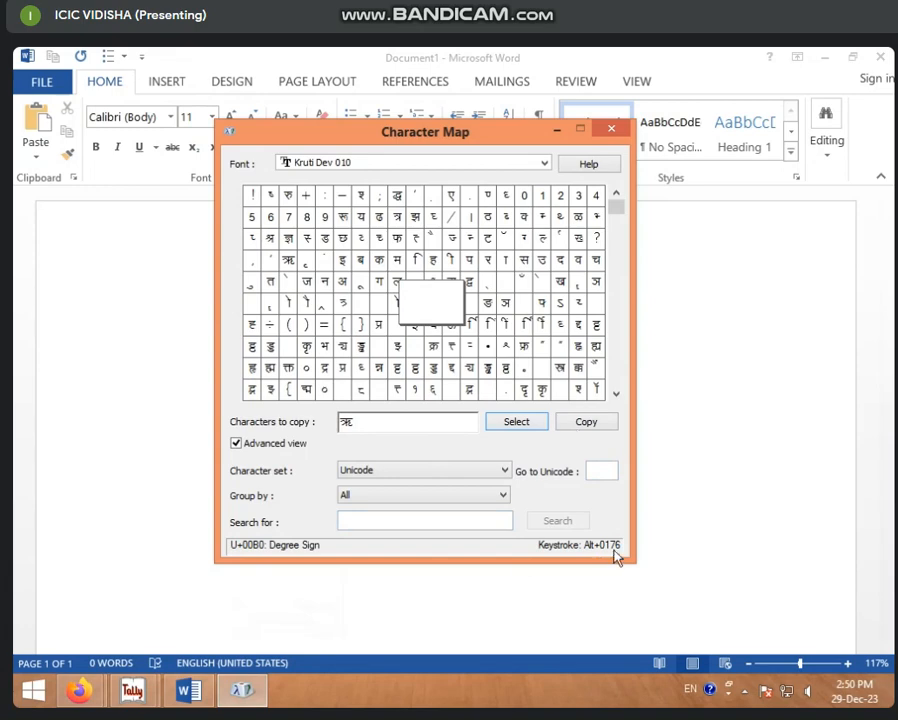
left_click(476, 170)
scroll(418, 414, "down", 5)
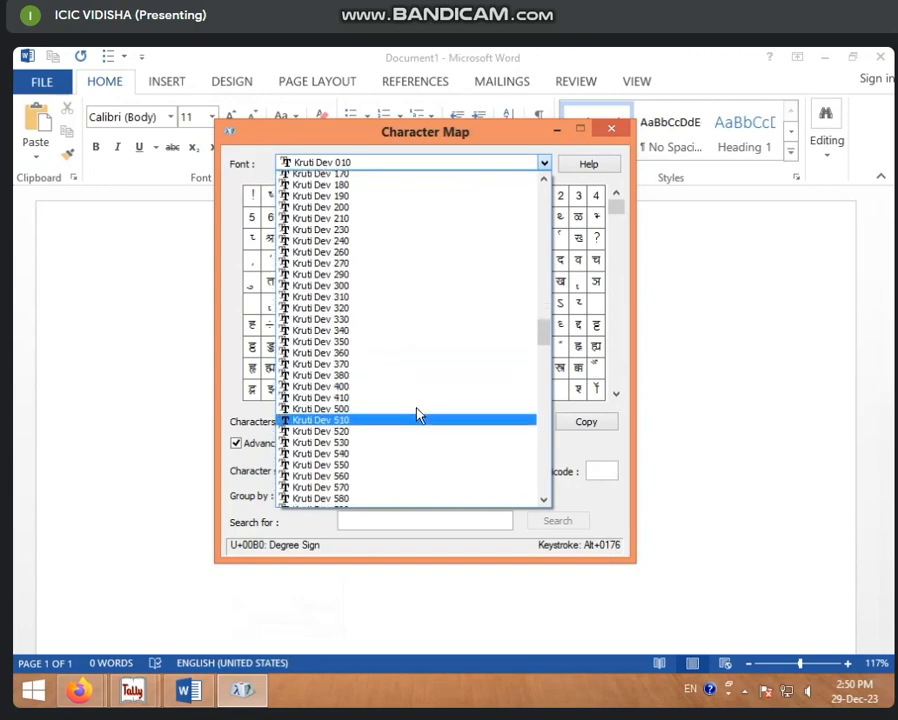
scroll(416, 410, "up", 15)
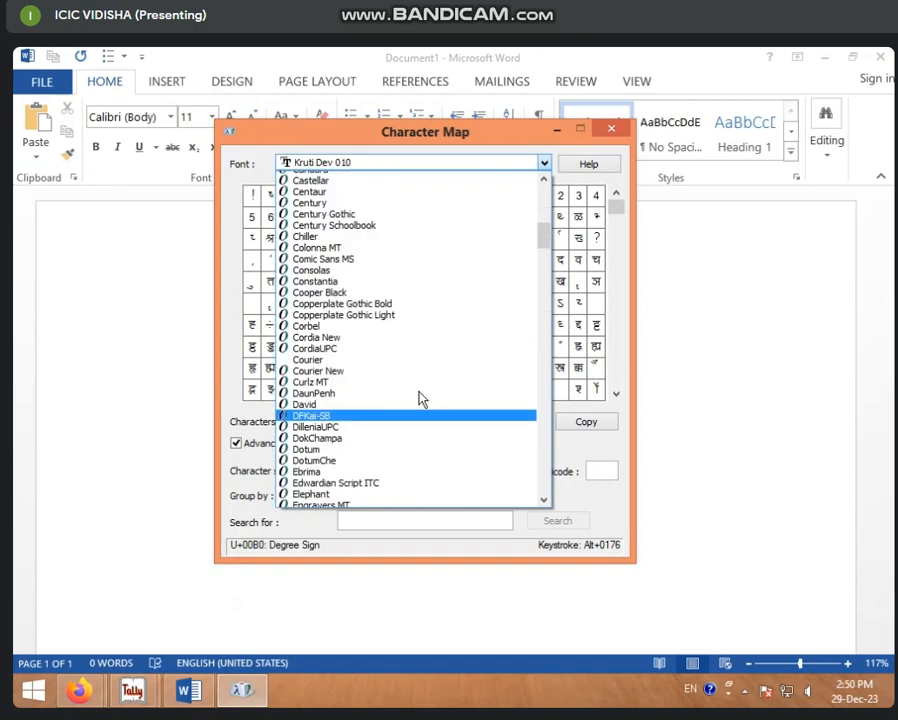
scroll(418, 410, "down", 15)
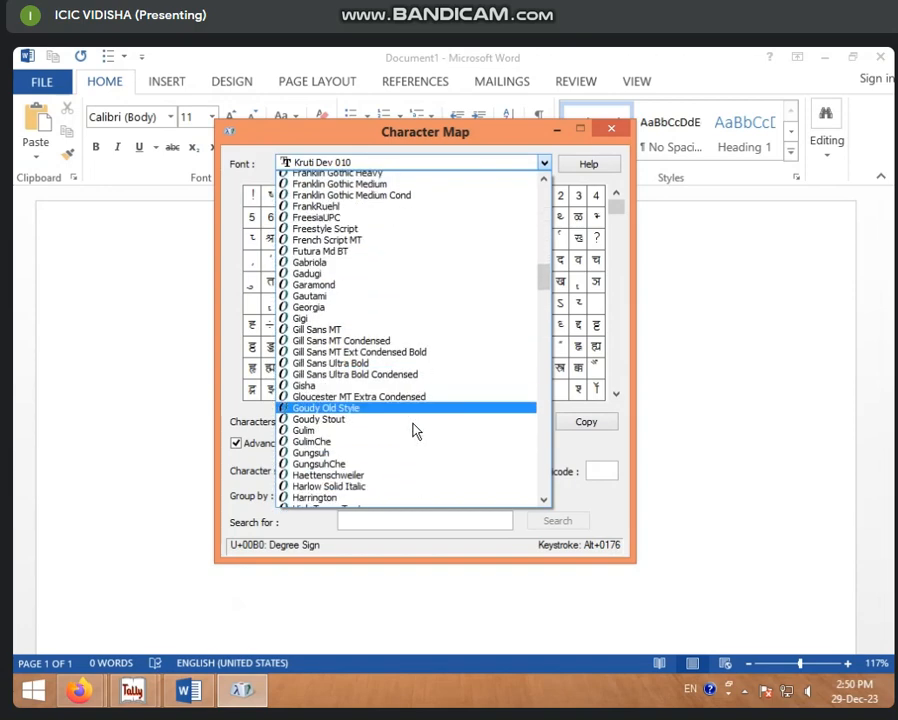
scroll(416, 430, "down", 6)
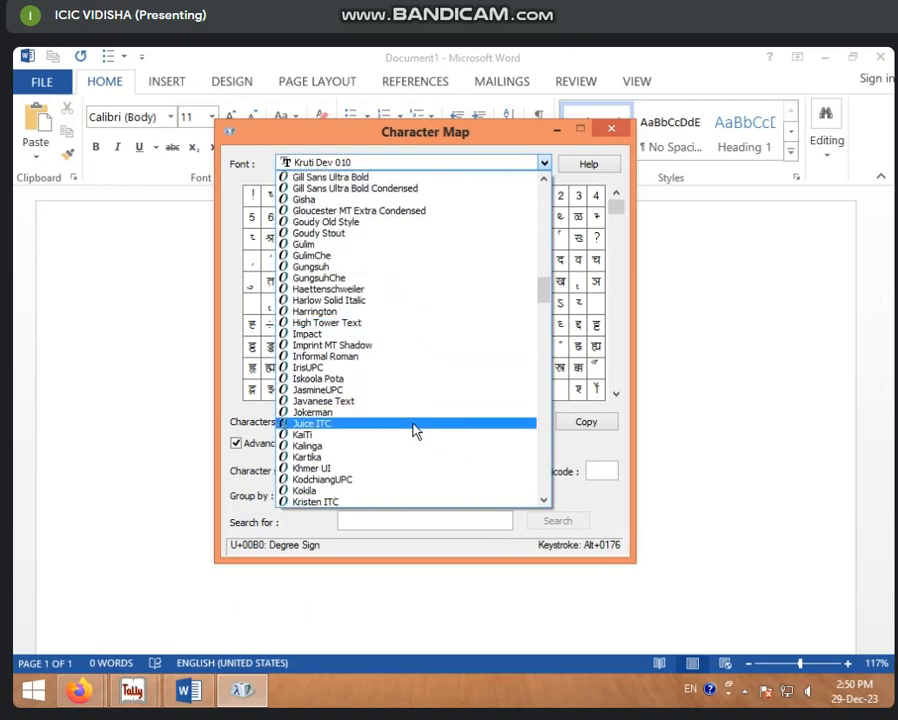
left_click(617, 130)
left_click(617, 130)
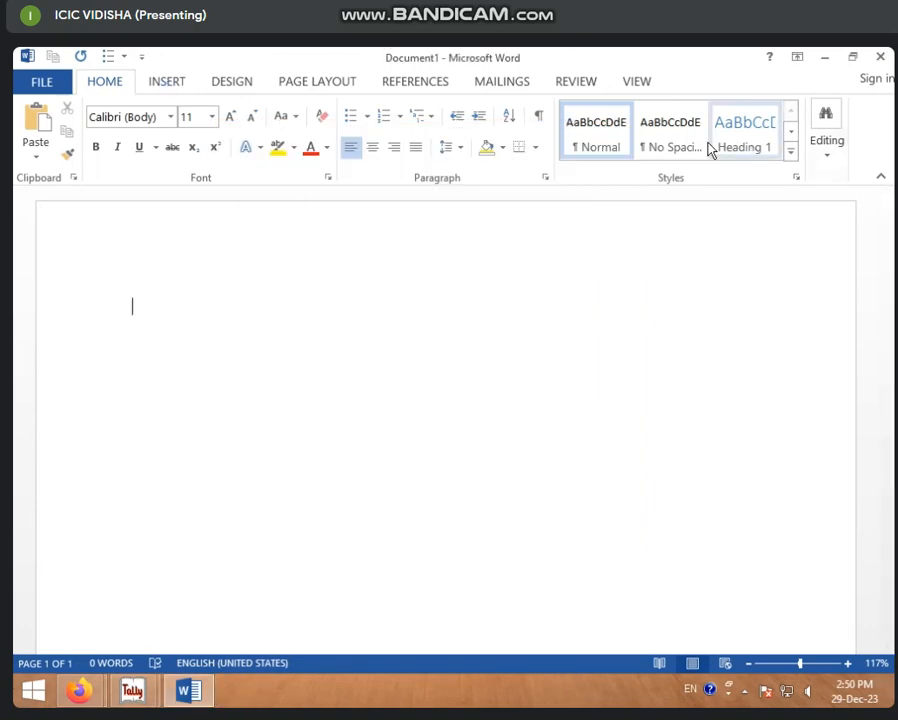
Open Word's full Symbol dialog and set its font to Arial Black.
left_click(167, 81)
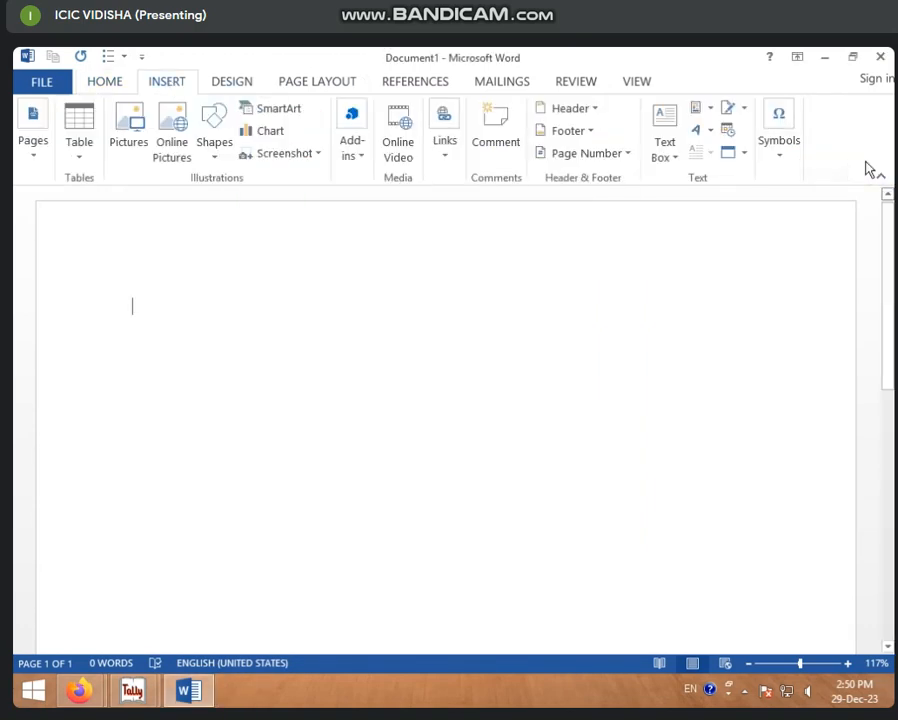
left_click(780, 155)
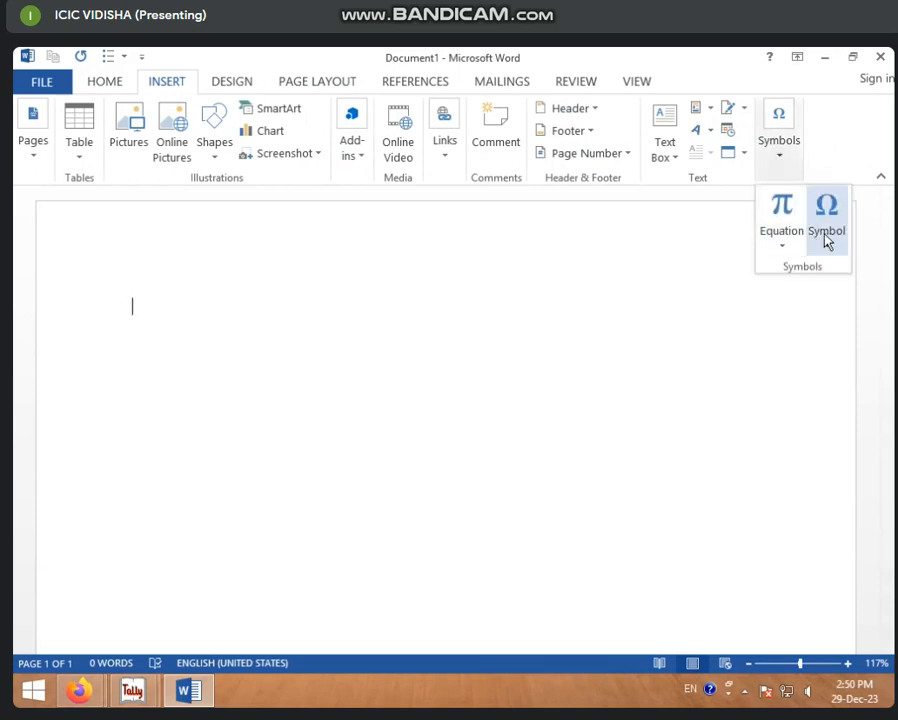
left_click(826, 238)
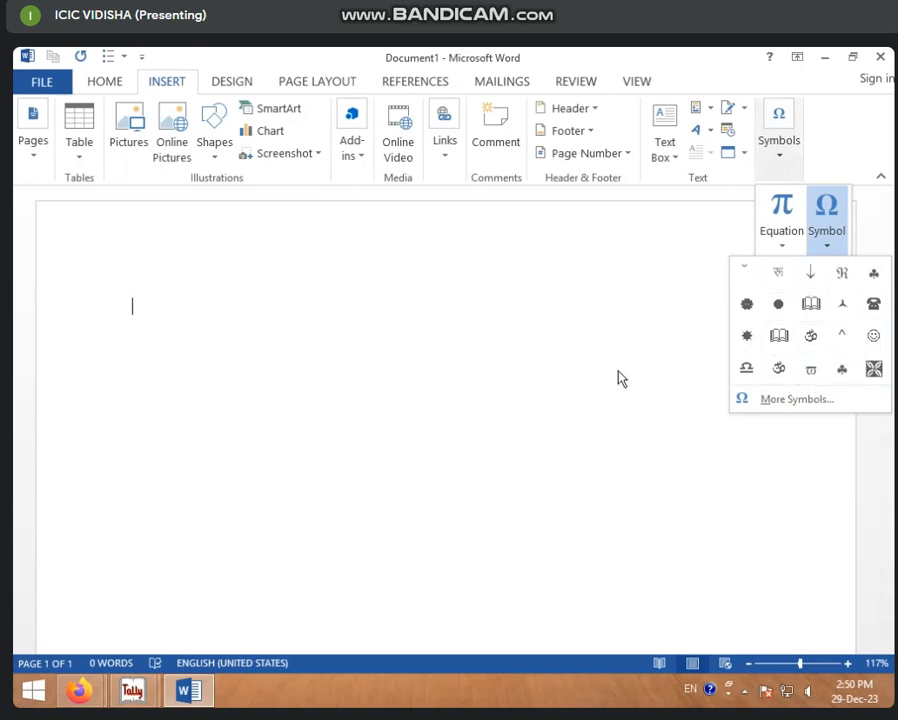
left_click(771, 402)
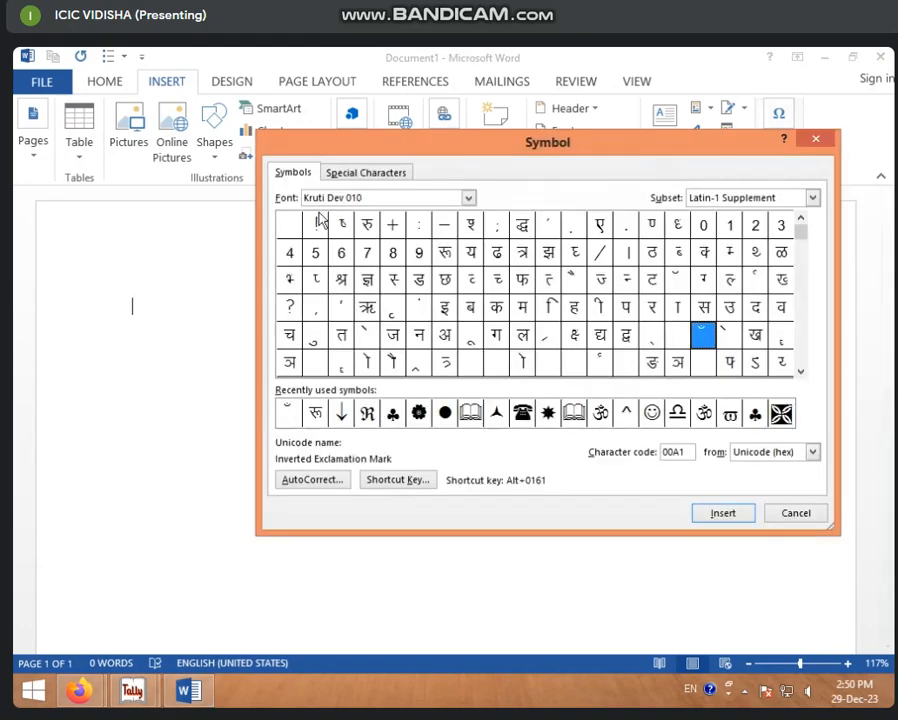
left_click(468, 198)
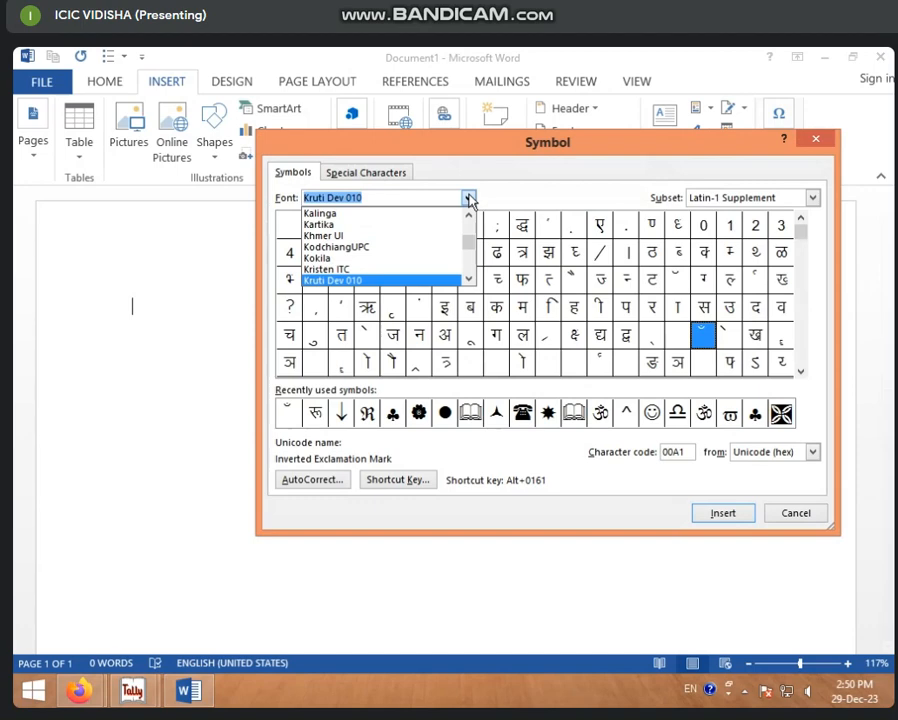
scroll(408, 244, "up", 15)
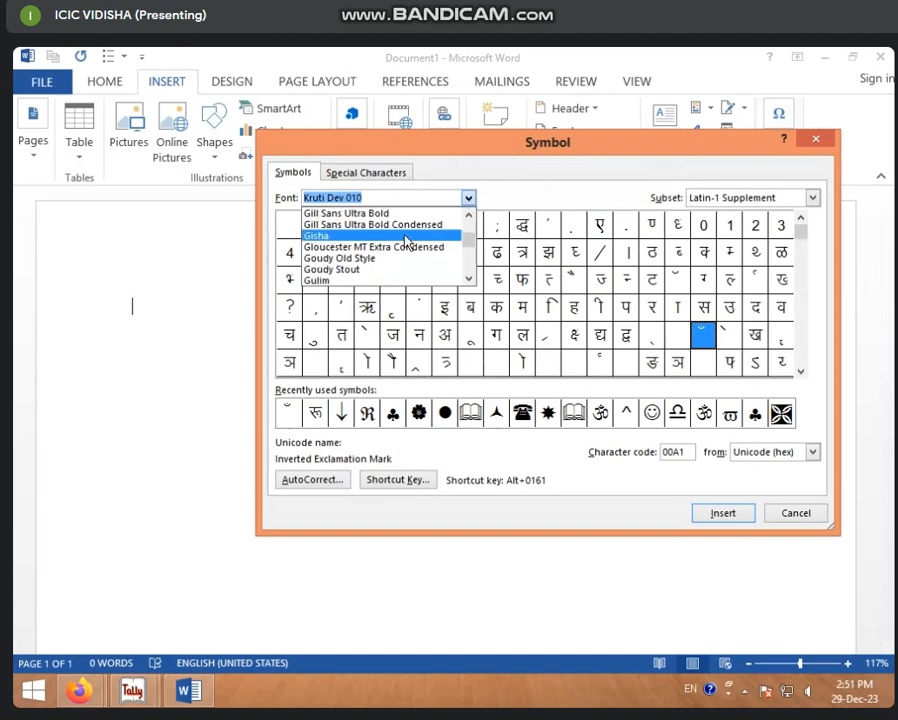
scroll(405, 242, "up", 15)
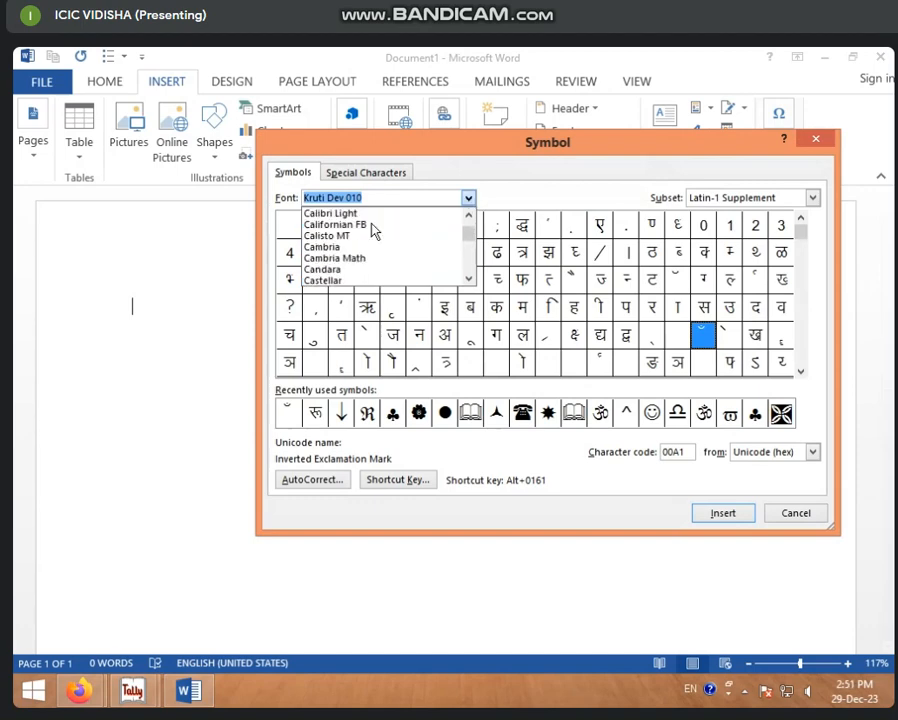
left_click(345, 214)
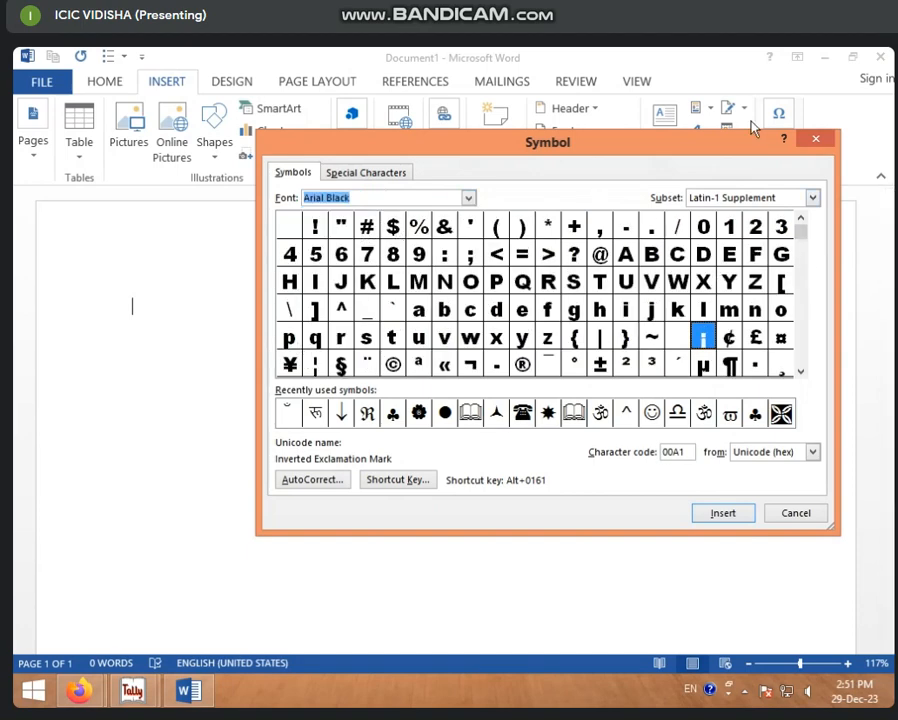
Change the Symbol dialog's font to Jokerman.
left_click(467, 198)
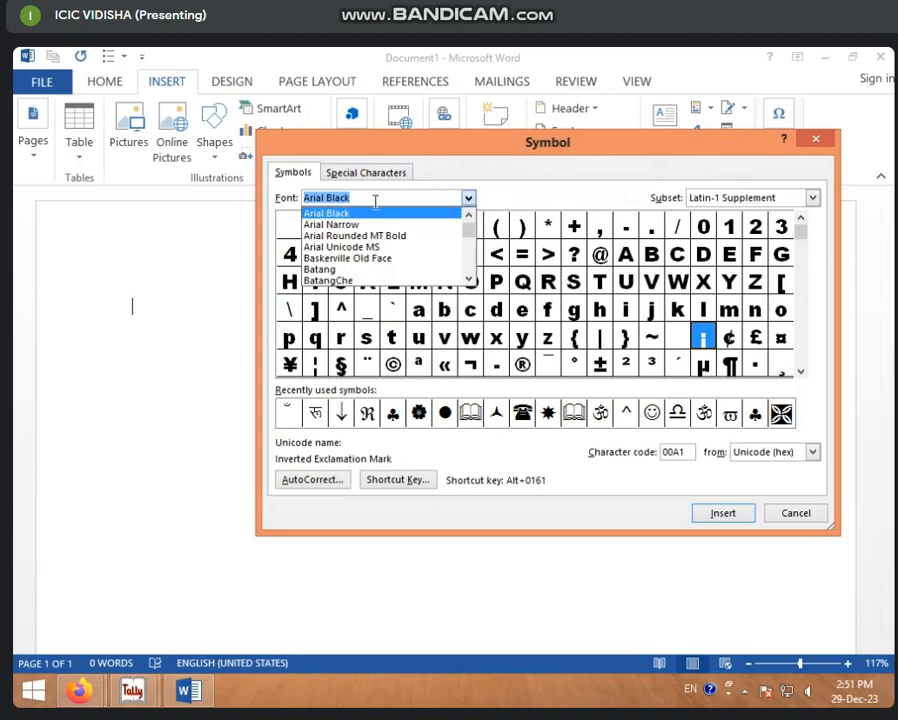
type("010")
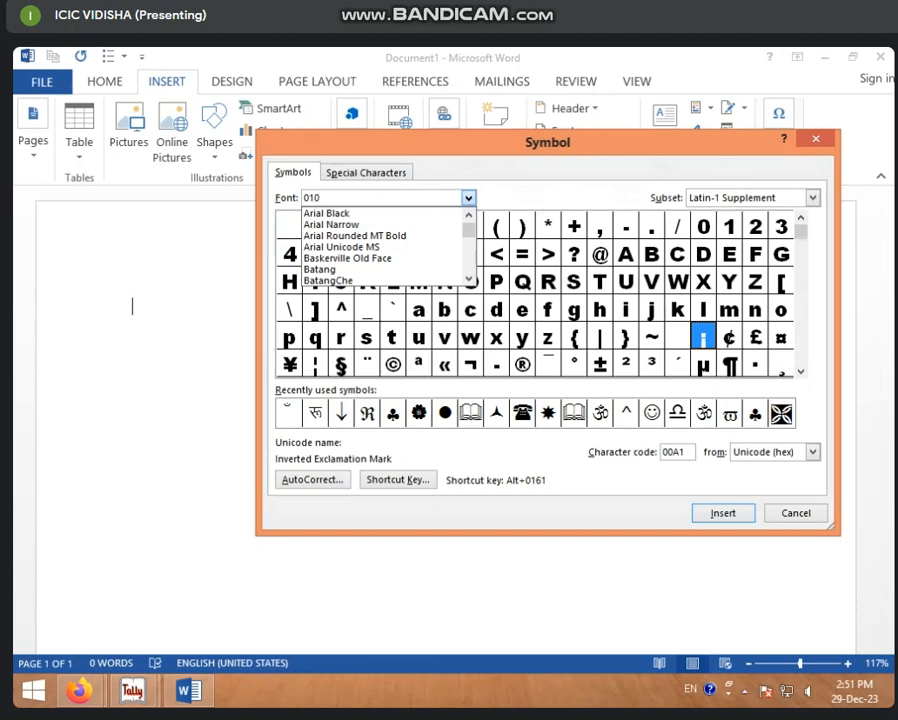
scroll(370, 224, "down", 8)
scroll(370, 248, "up", 2)
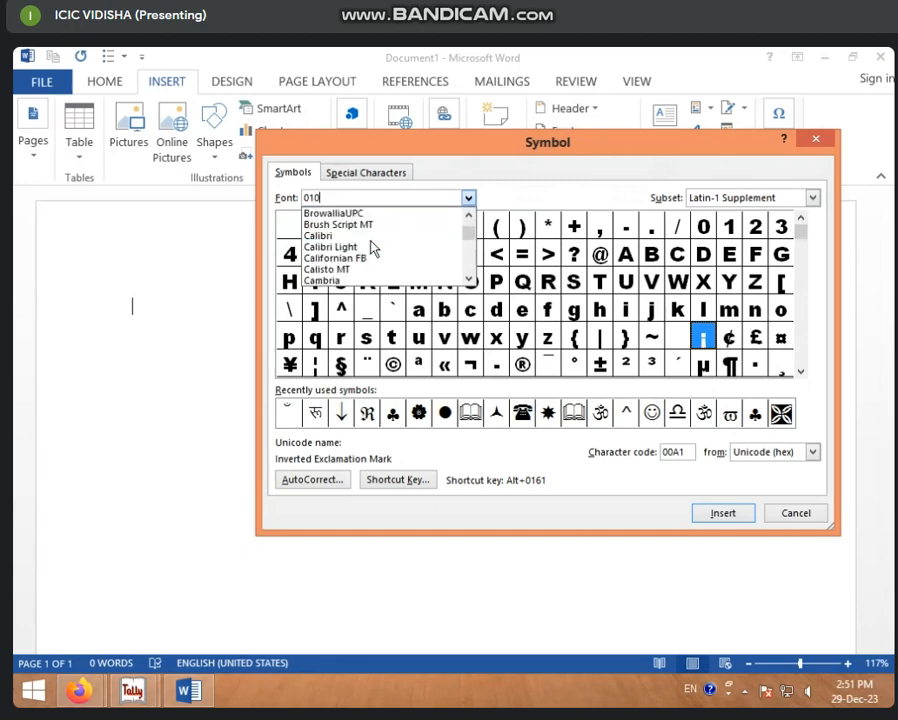
scroll(373, 250, "down", 20)
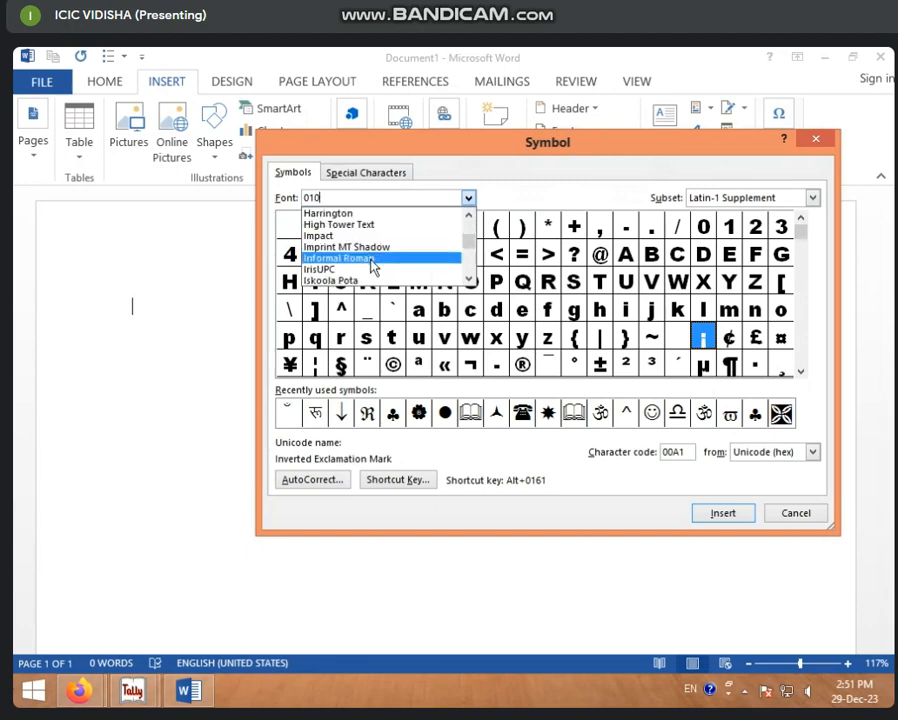
left_click(312, 213)
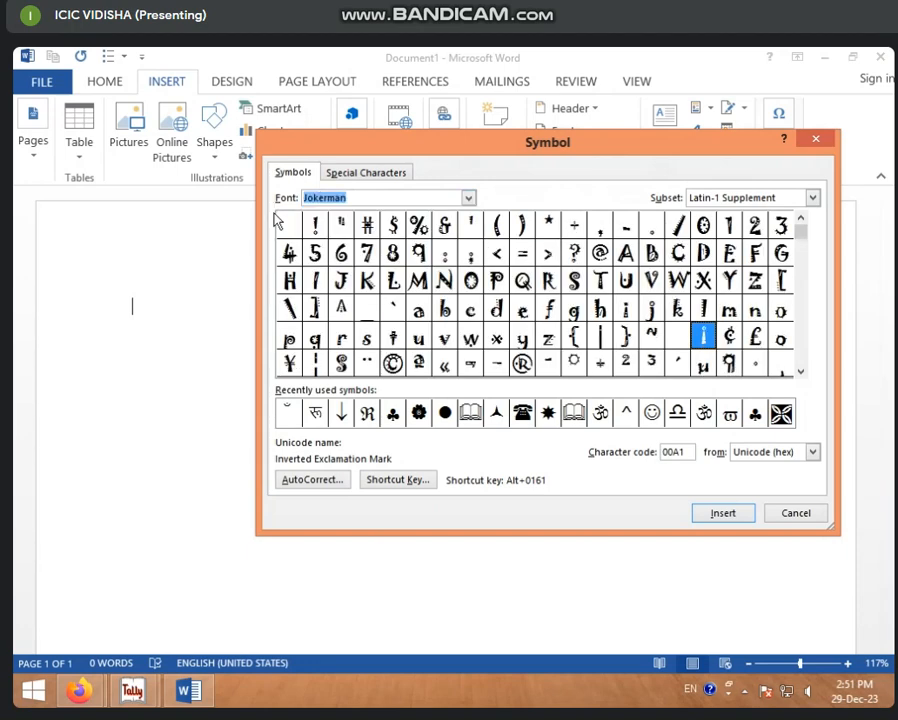
Set the Symbol dialog's font to Franklin Gothic Medium Cond.
type("d")
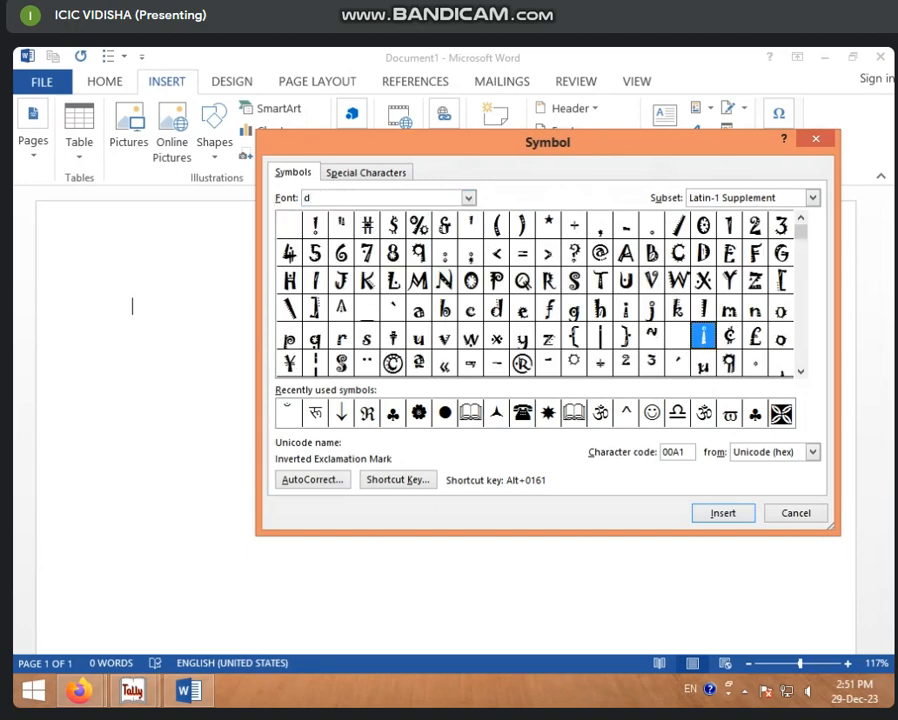
key("Down")
key("Down")
key("Down")
key("Down")
key("Down")
key("Down")
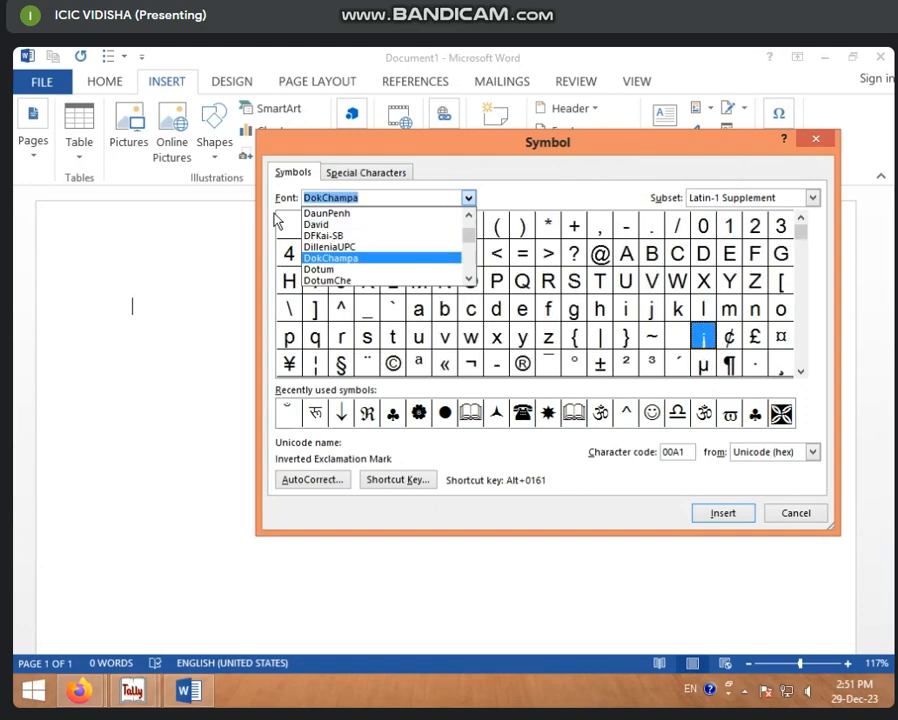
key("Down")
key("Down")
key("Down")
key("Down")
key("Down")
key("Down")
key("Down")
key("Down")
key("Down")
key("Down")
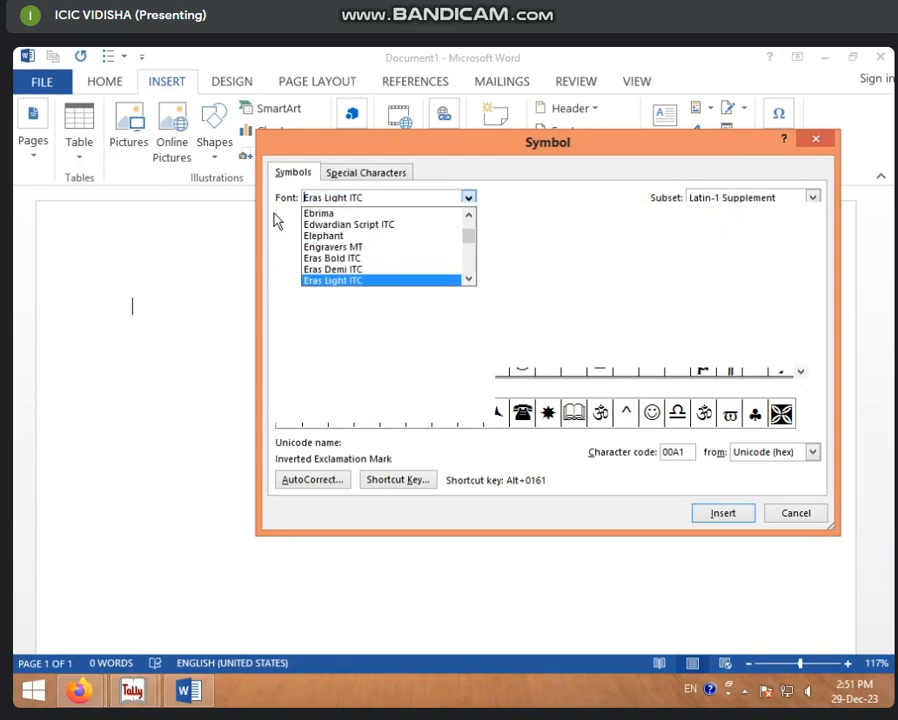
key("Down")
key("Down")
key("Down")
key("Down")
key("Down")
key("Down")
key("Down")
key("Down")
key("Down")
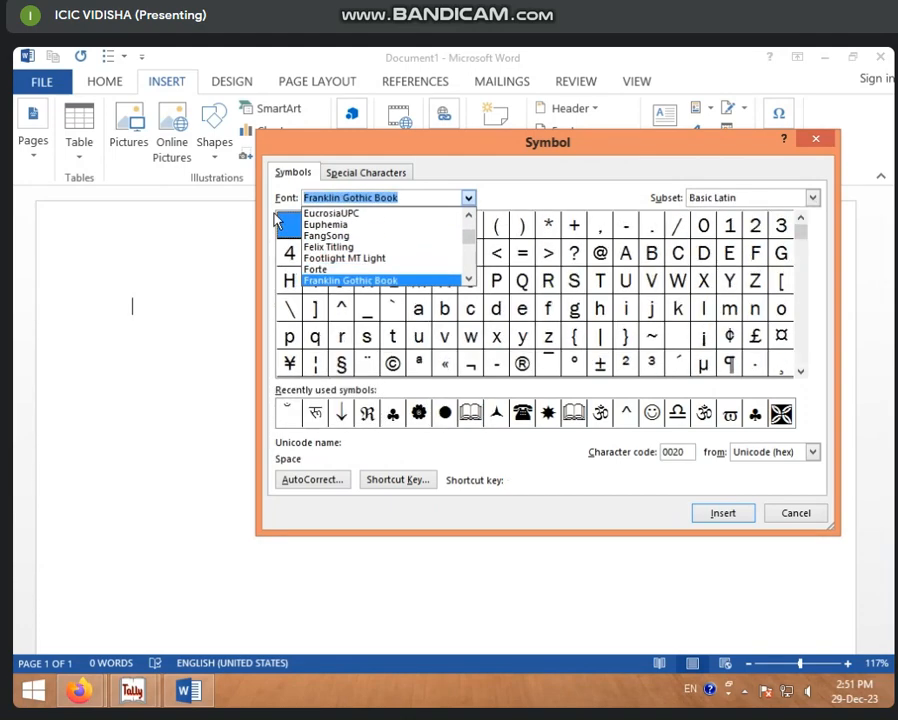
key("Down")
key("Down")
key("Down")
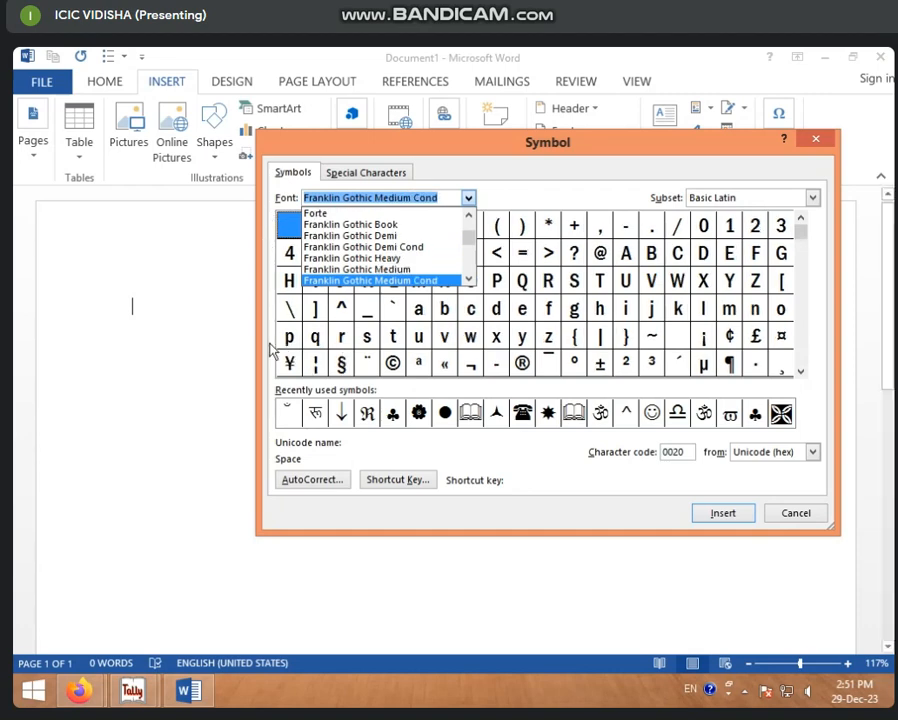
Insert the Latin capital letter V into the document, close the Symbol dialog, and delete the inserted letter.
left_click(651, 283)
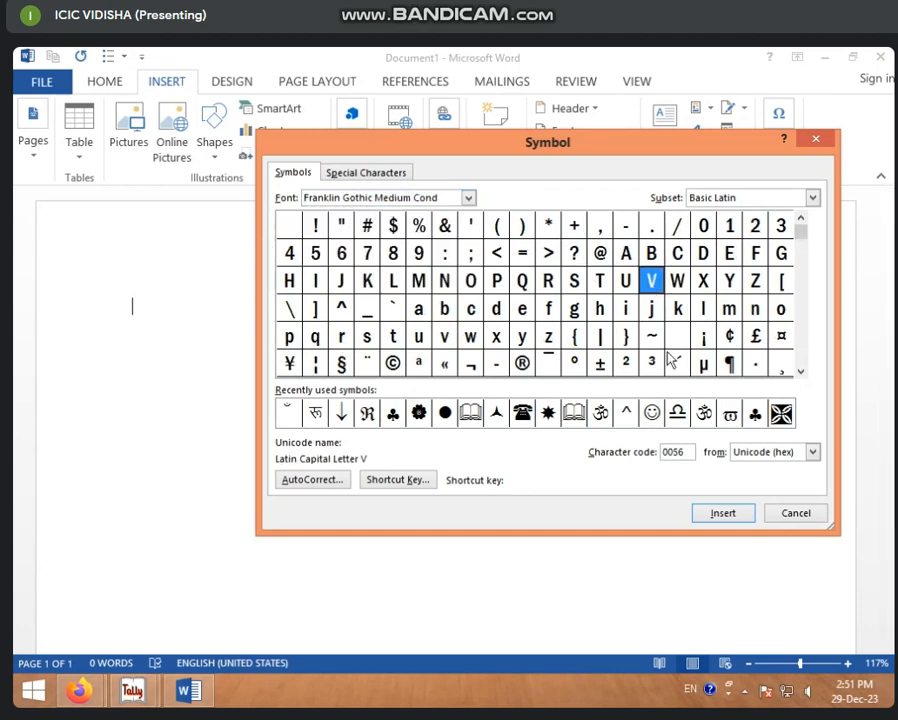
left_click(724, 515)
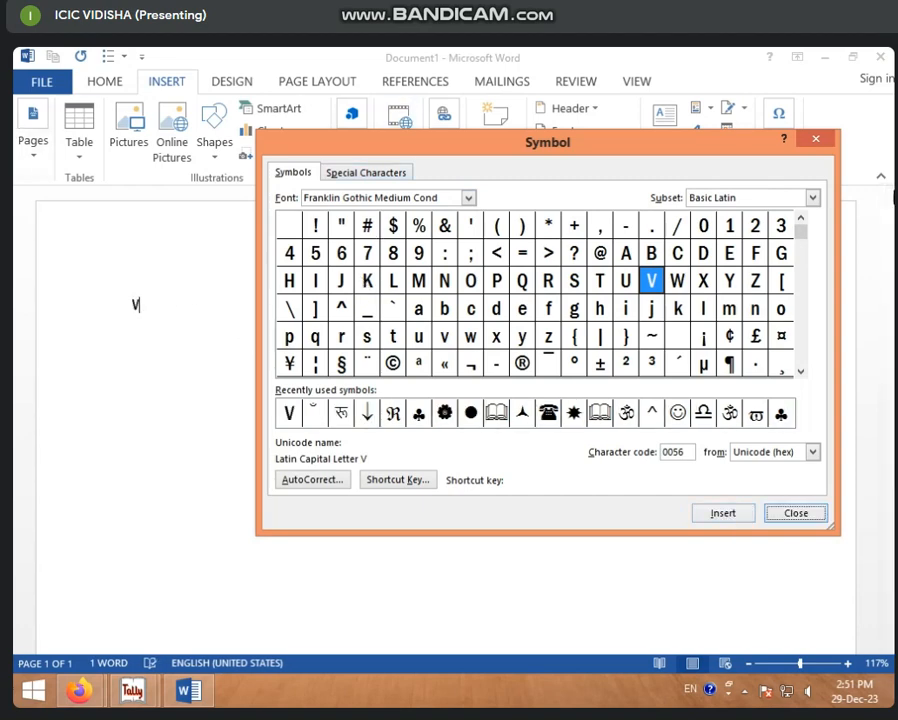
left_click(819, 138)
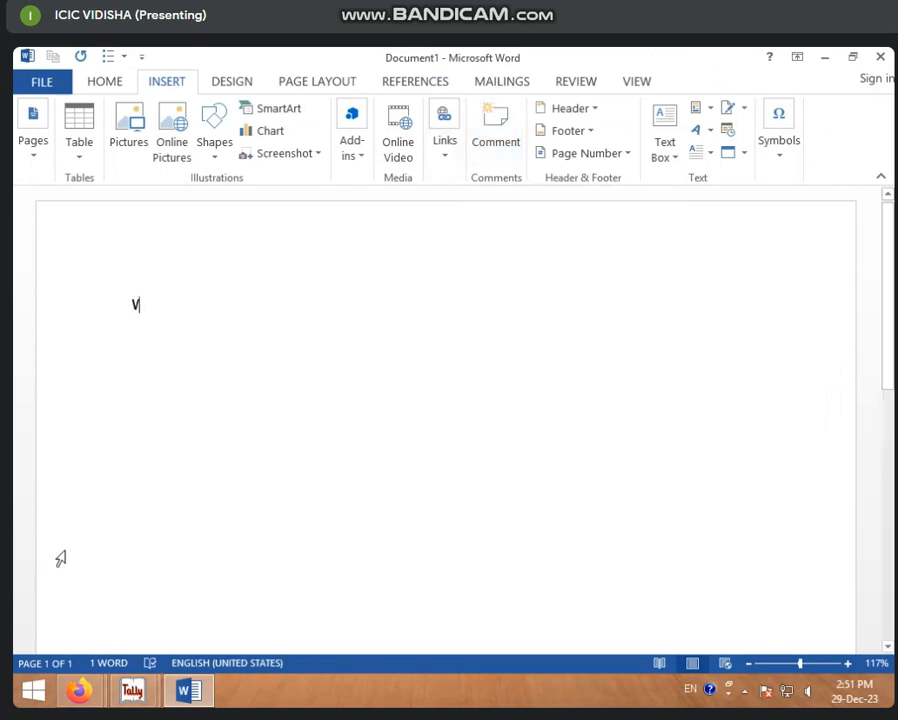
key("BackSpace")
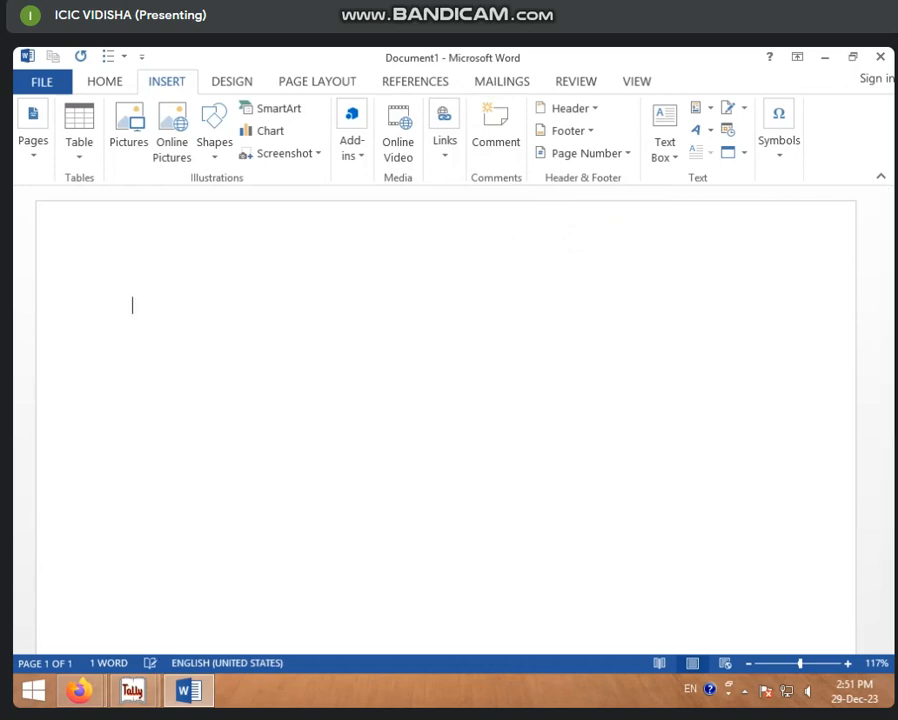
View the available custom and Office document themes, and return to the blank page without applying one.
left_click(231, 84)
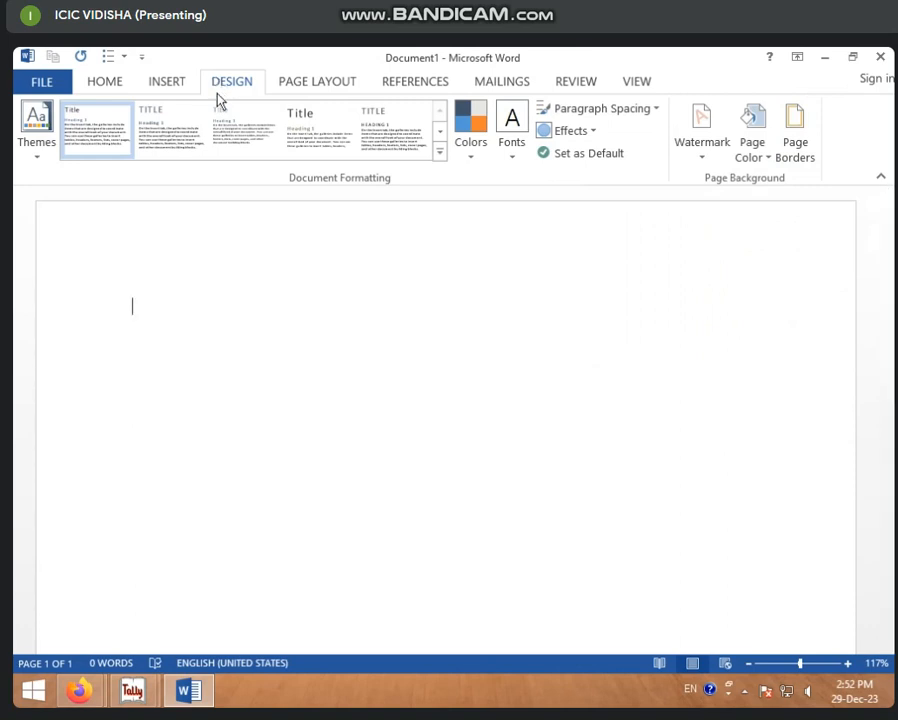
left_click(44, 164)
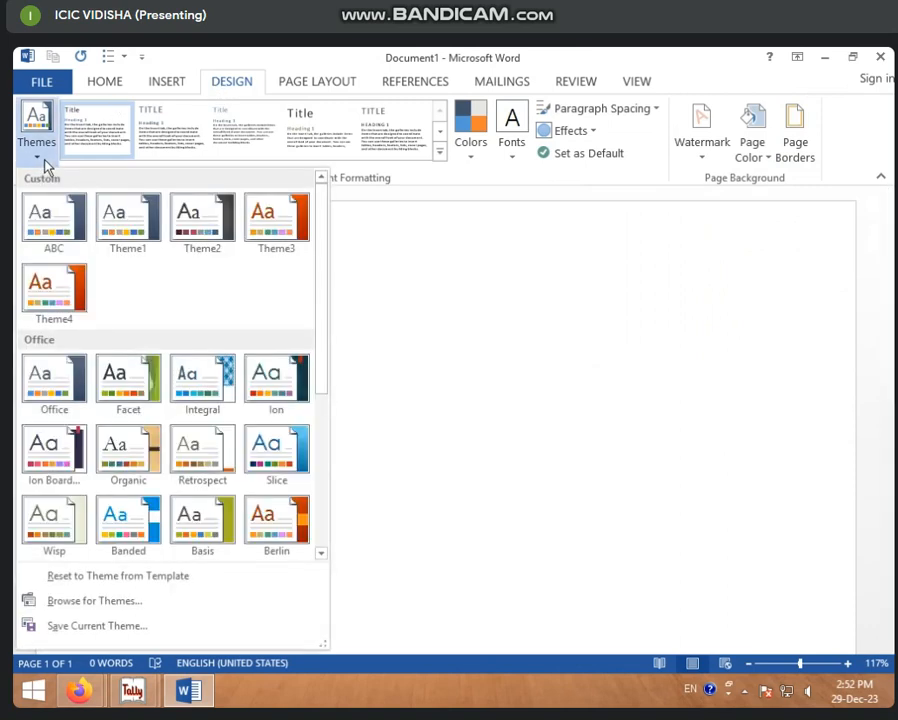
left_click(449, 289)
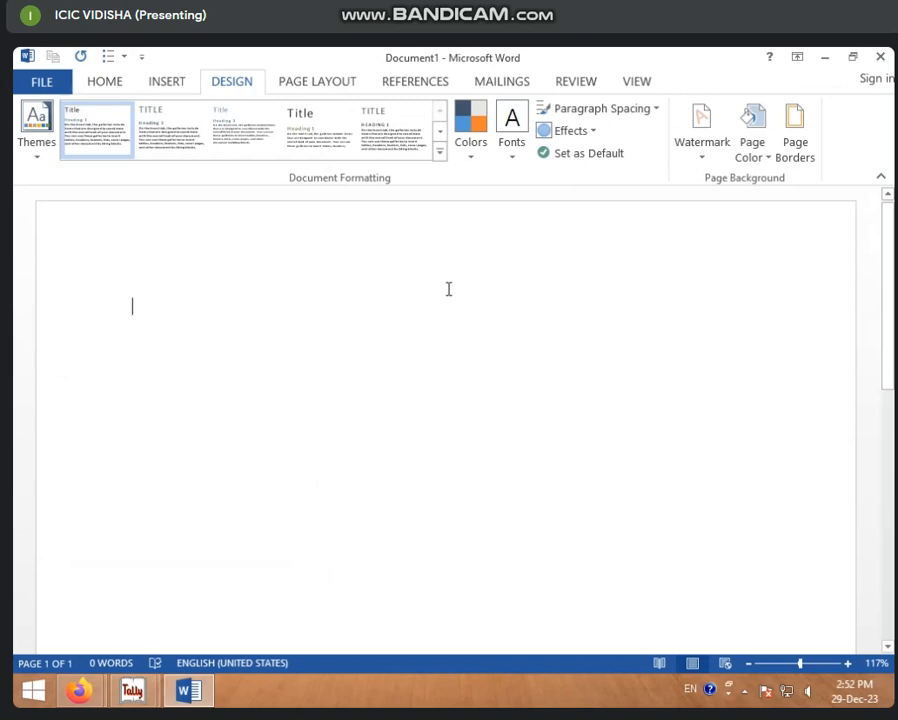
Fill the document with sample paragraphs using =rand().
type("=rand")
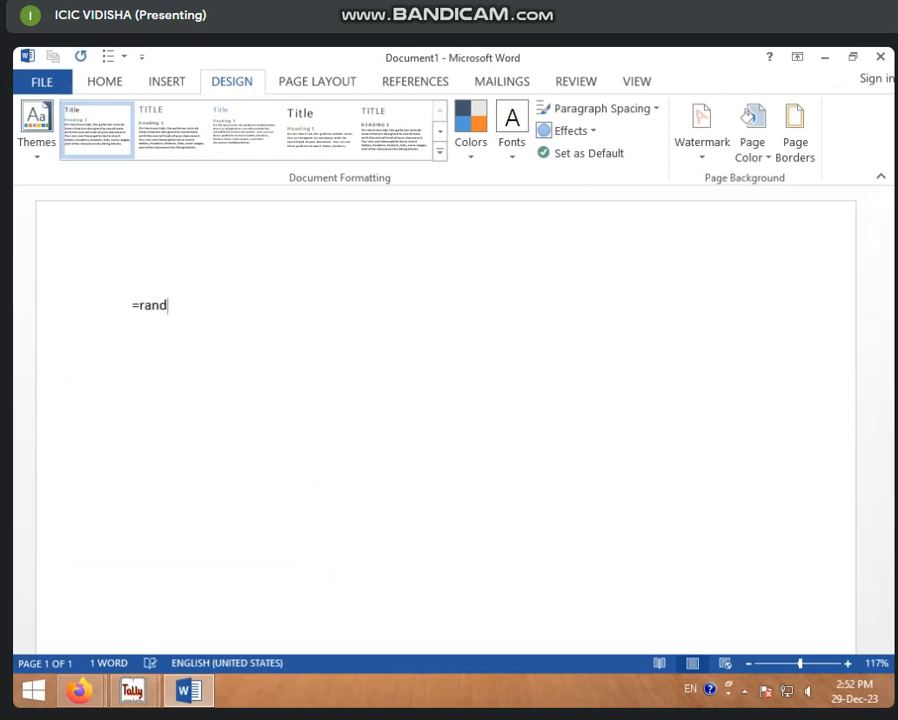
type("()")
key("Return")
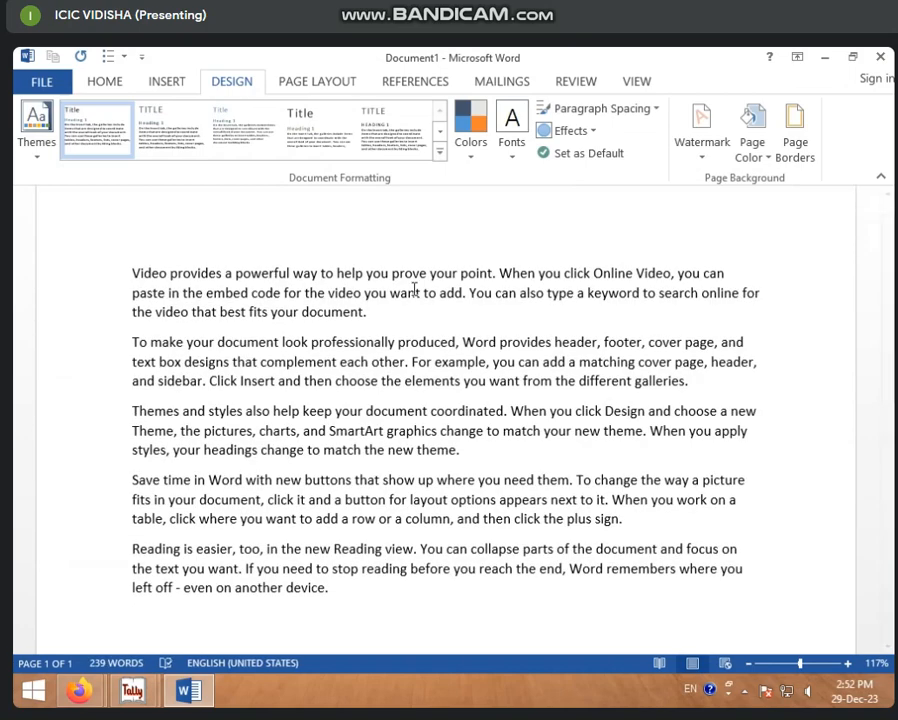
Open the gallery of document themes for the sample text.
left_click(30, 150)
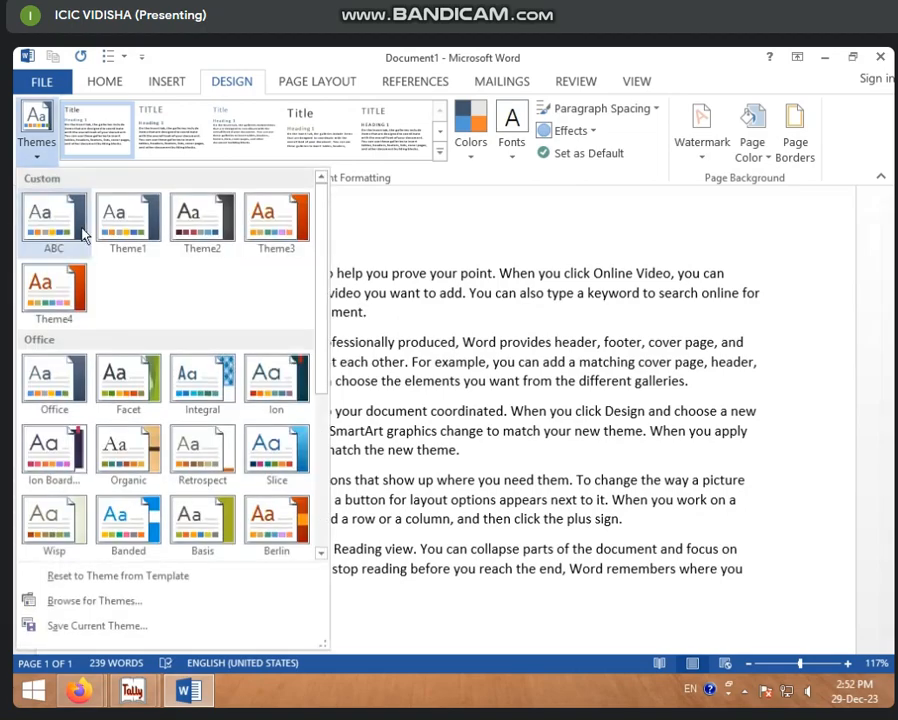